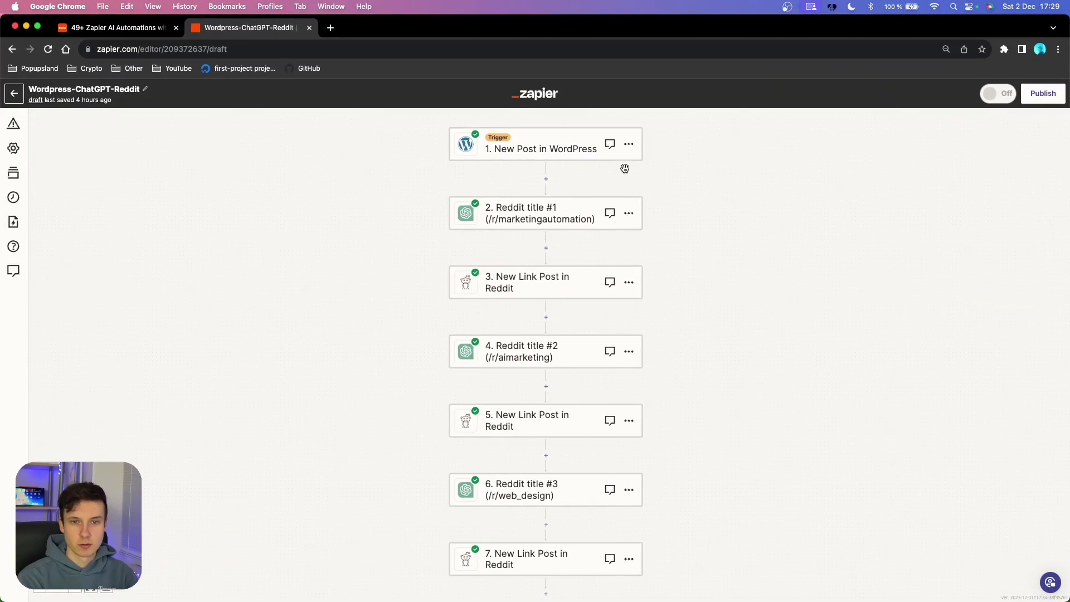
# Open the WordPress trigger step, set its event to New Post and continue with the connected WordPress account.
pyautogui.click(538, 155)
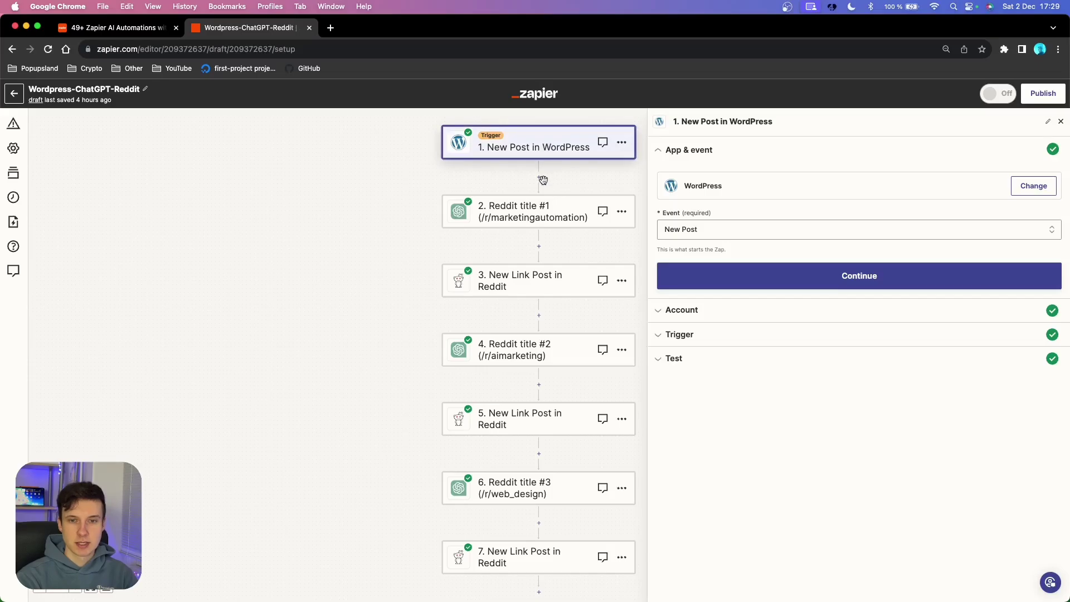
pyautogui.moveTo(337, 284); pyautogui.dragTo(174, 284)
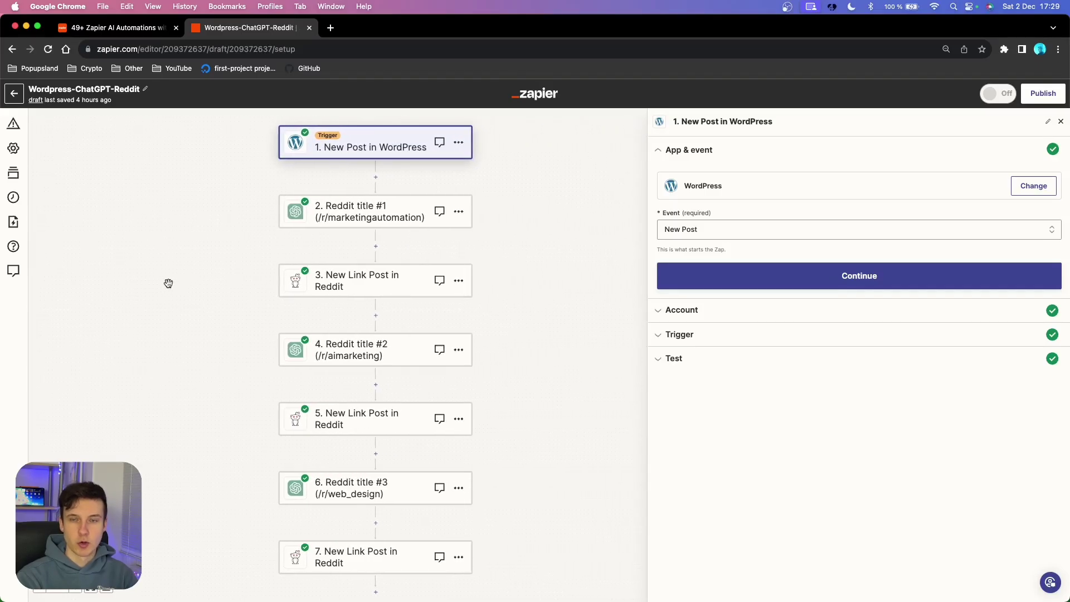
pyautogui.click(736, 229)
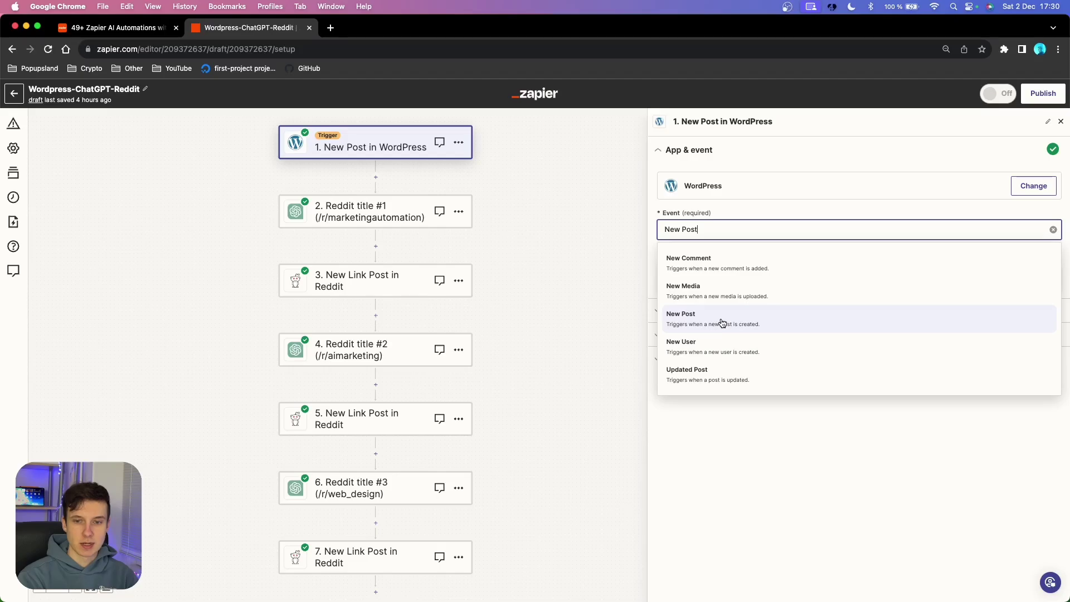
pyautogui.click(721, 322)
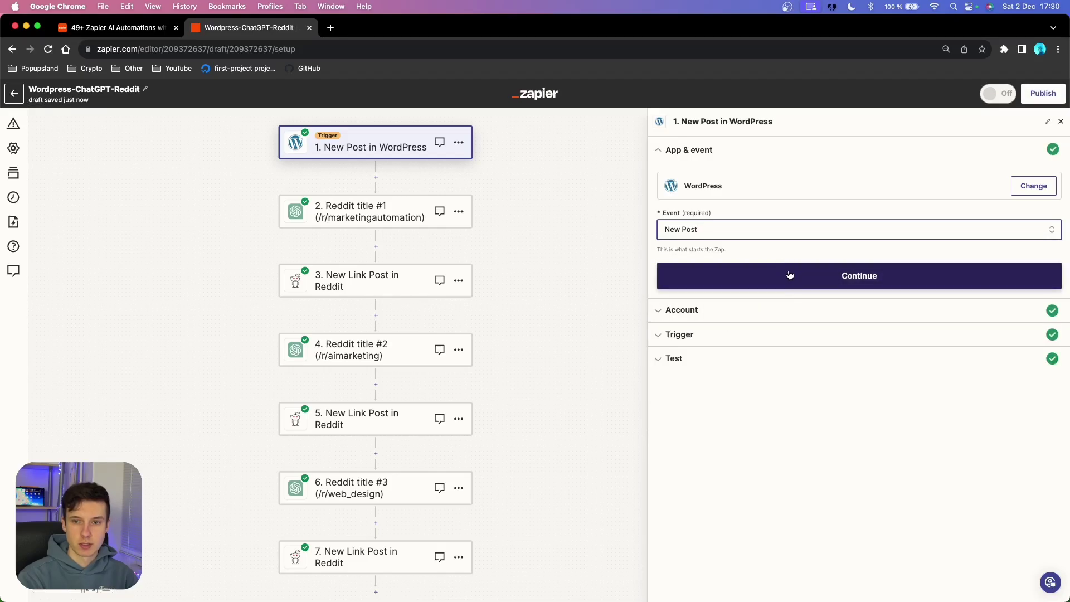
pyautogui.click(789, 275)
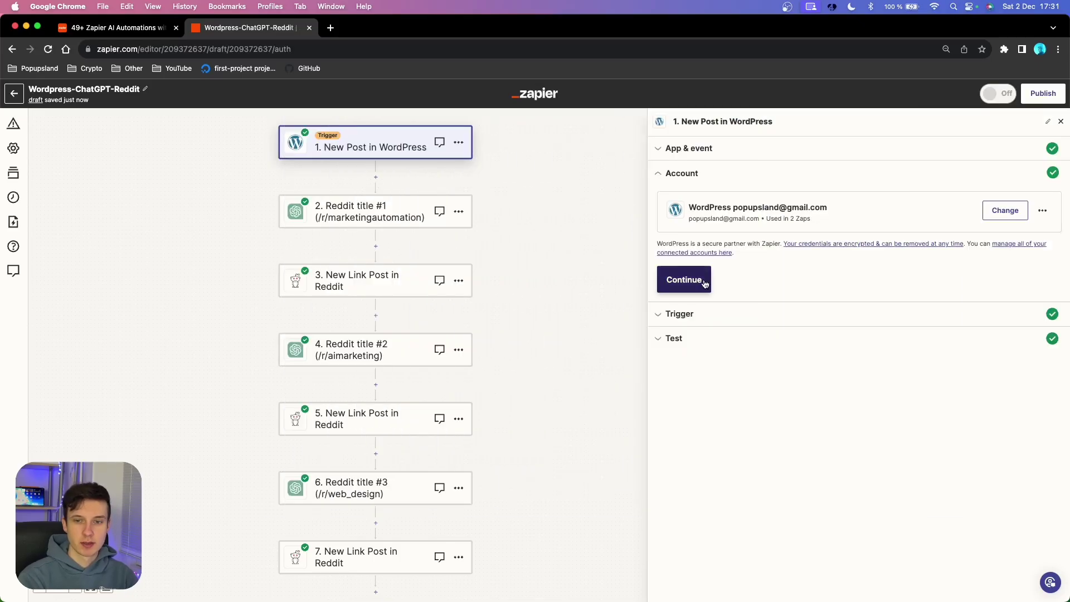
pyautogui.click(703, 282)
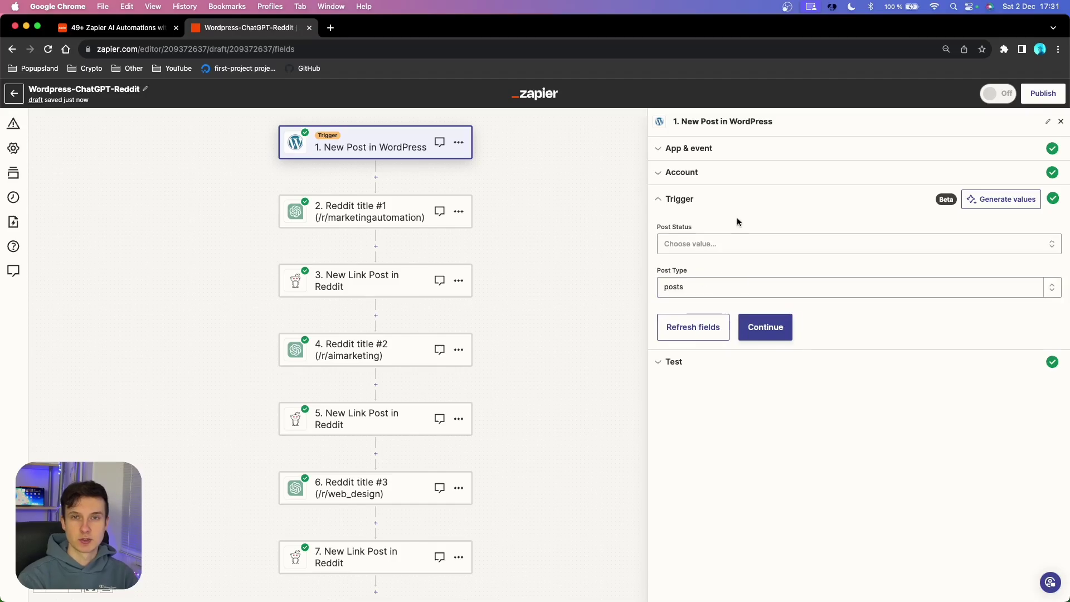
# Set the trigger's post status to Published and post type to Posts, and continue to the test section.
pyautogui.click(736, 243)
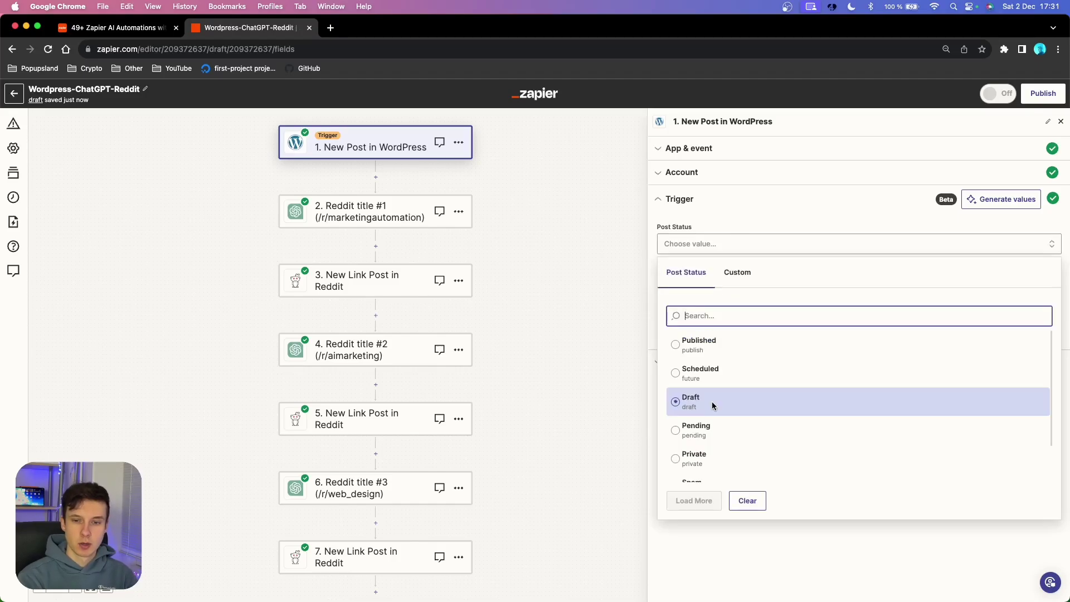
pyautogui.scroll(-2, 716, 413)
pyautogui.scroll(2, 717, 428)
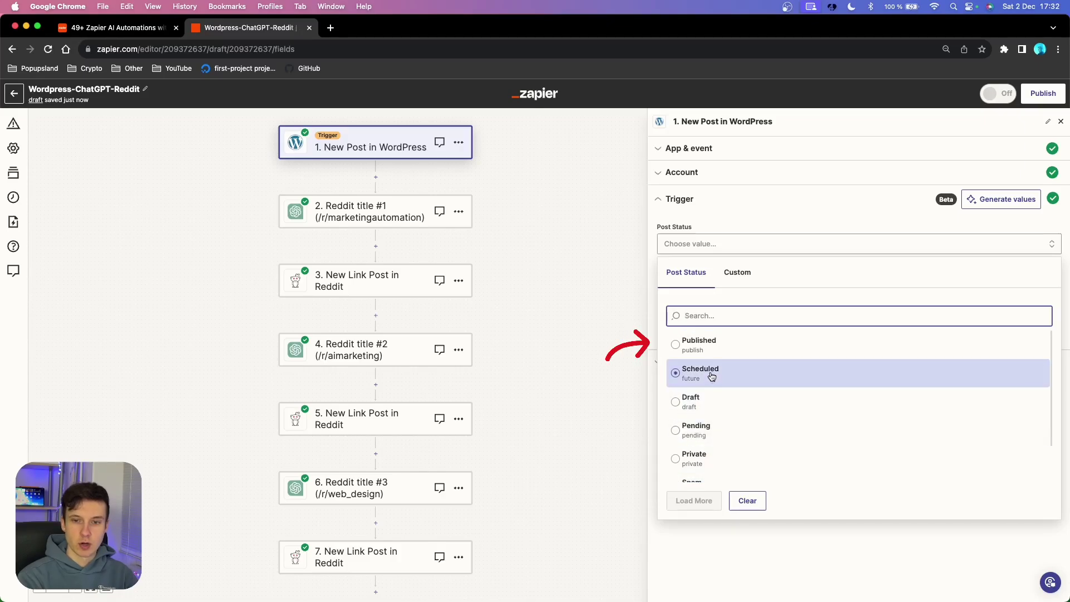
pyautogui.click(709, 346)
pyautogui.click(686, 287)
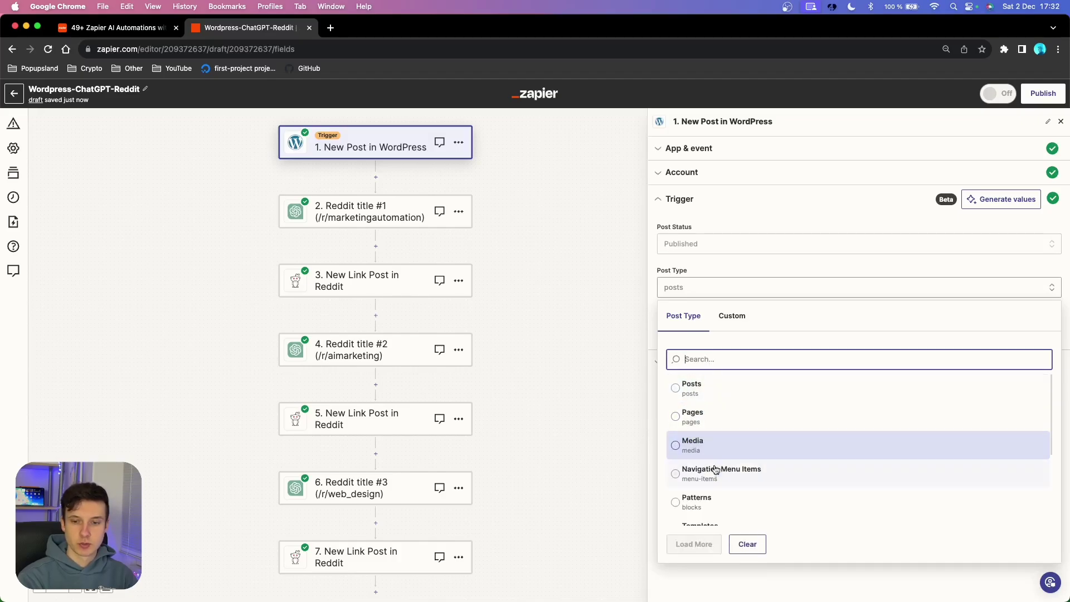
pyautogui.scroll(-3, 718, 468)
pyautogui.scroll(3, 724, 449)
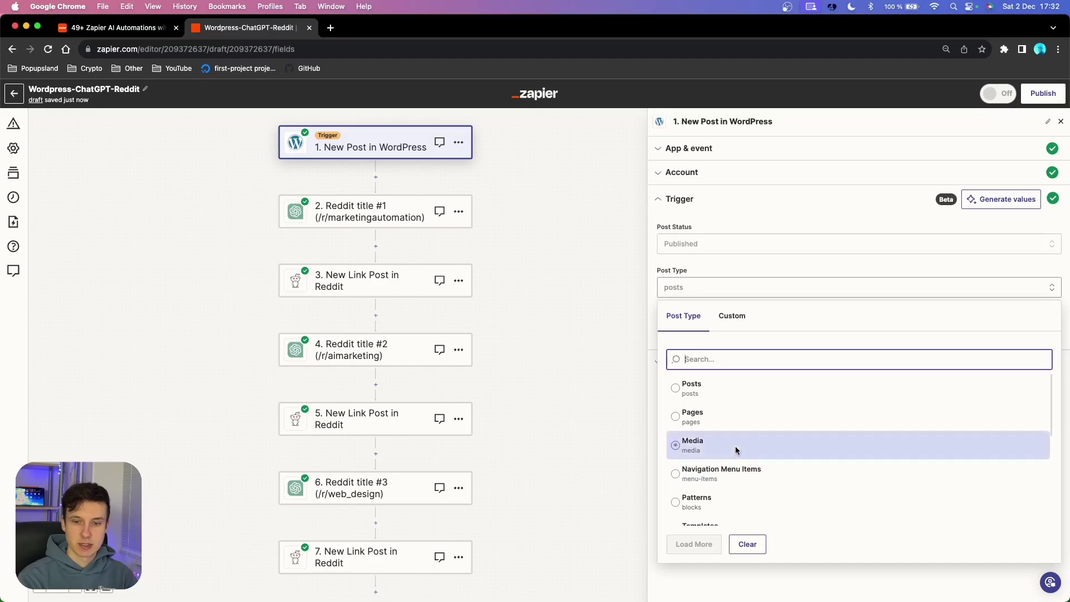
pyautogui.click(702, 390)
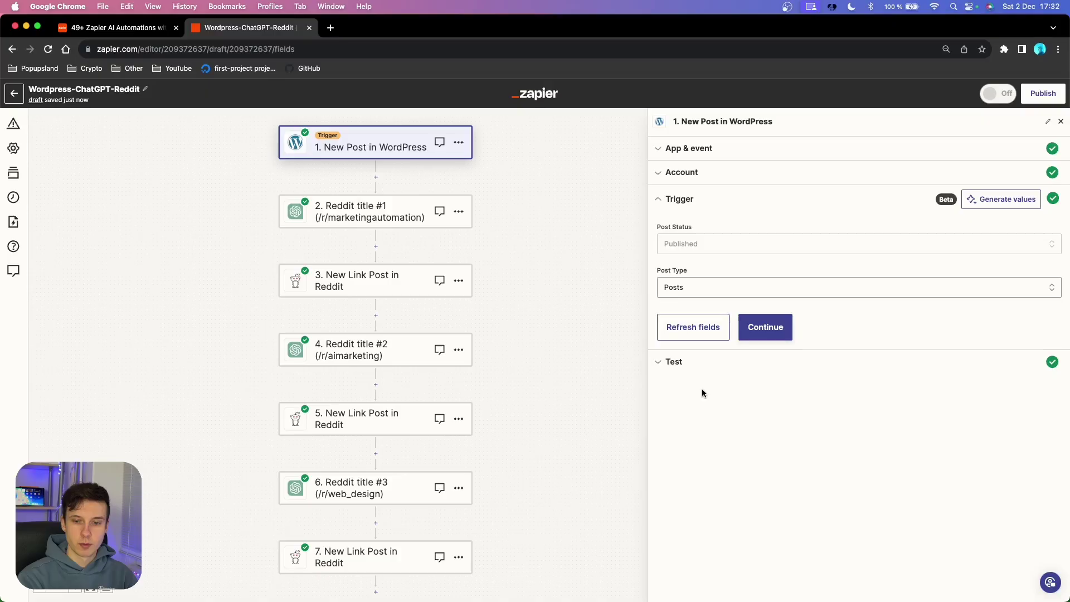
pyautogui.click(781, 336)
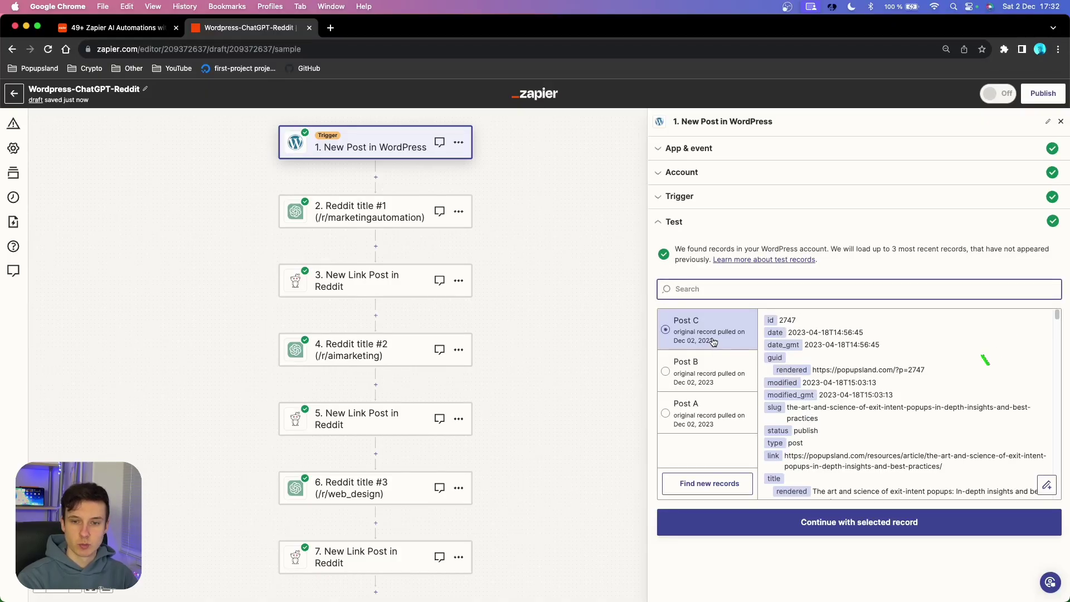
# Compare the test records, review Post C's link, title and content, and continue with Post C as the selected record.
pyautogui.click(713, 372)
pyautogui.click(714, 412)
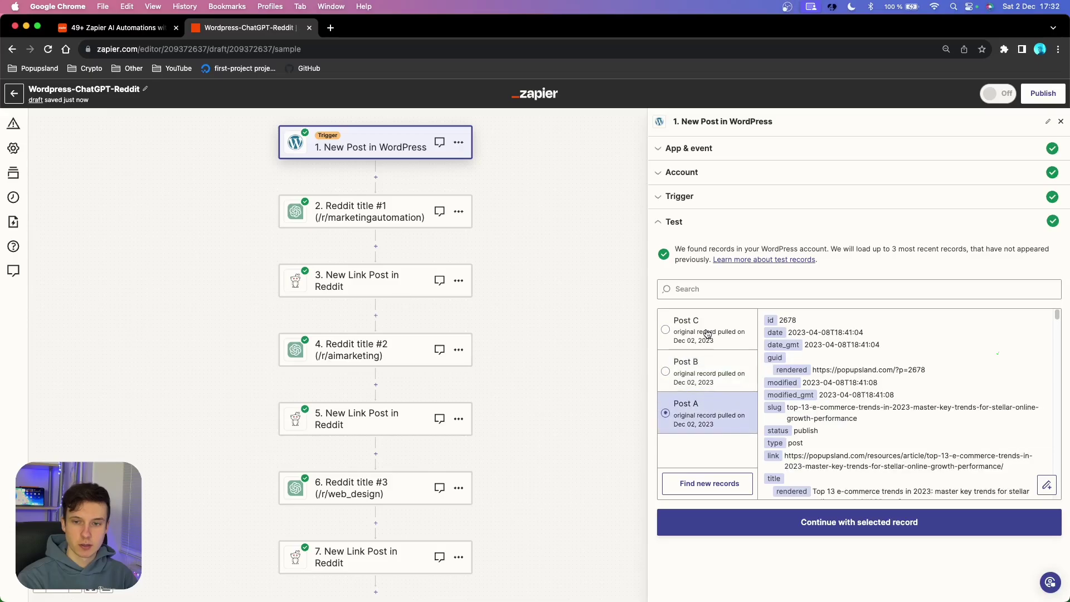
pyautogui.click(707, 333)
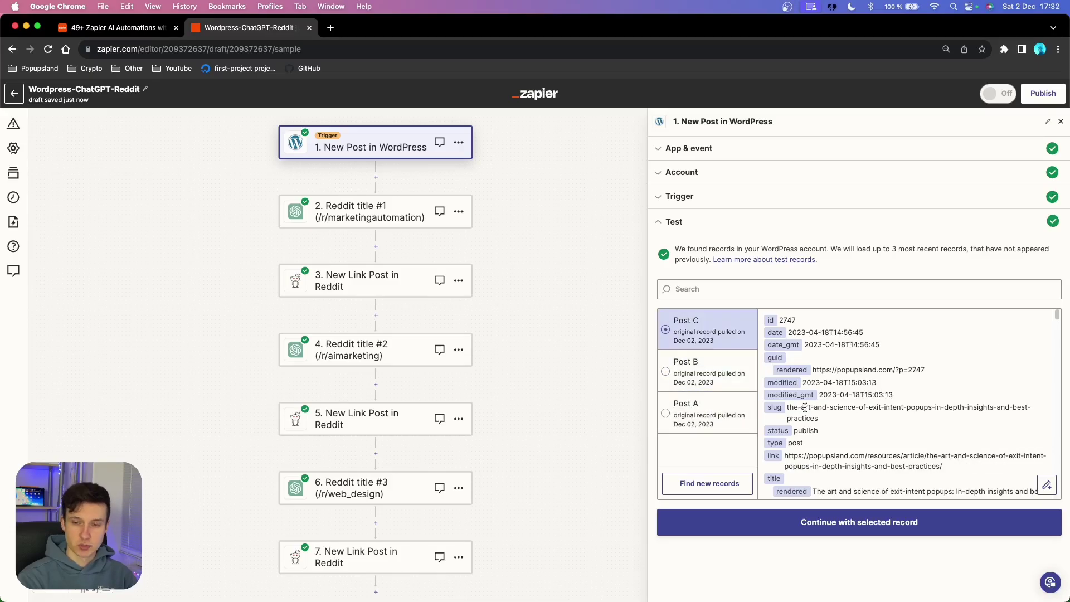
pyautogui.scroll(-1, 827, 426)
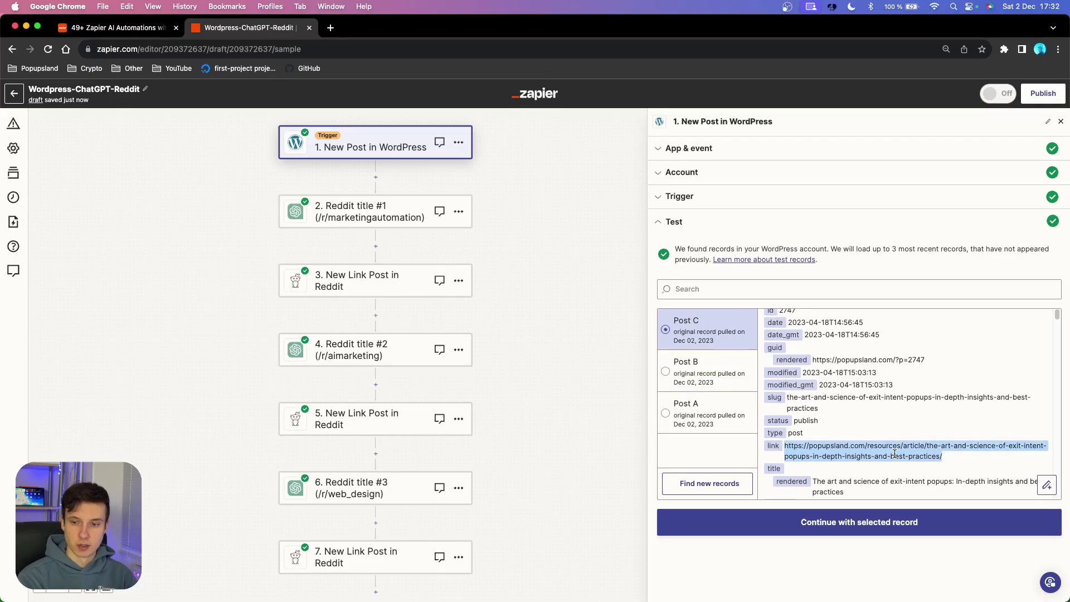
pyautogui.scroll(-3, 894, 453)
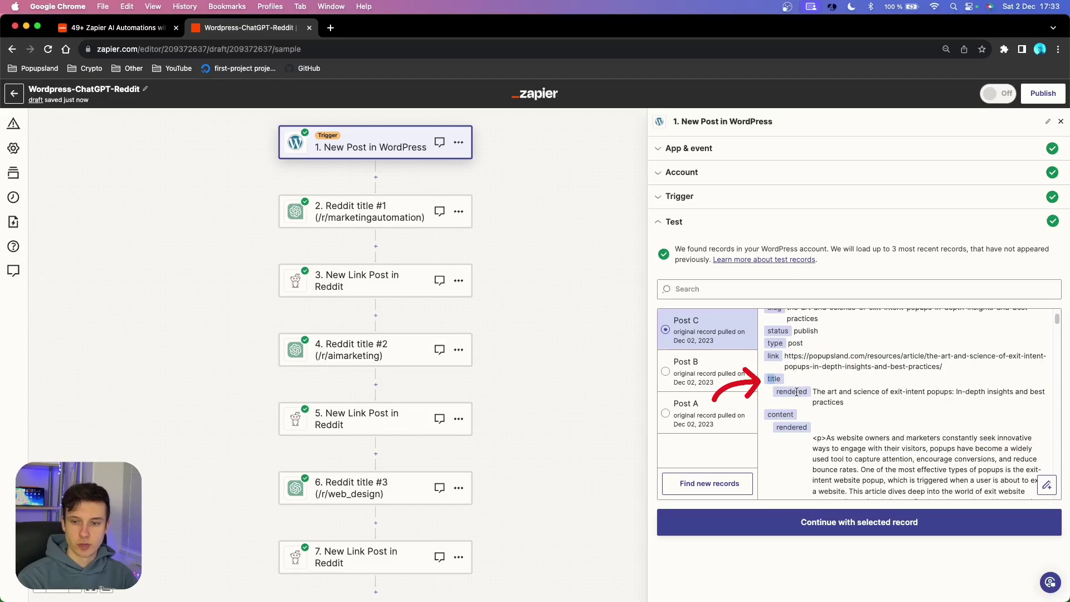
pyautogui.moveTo(844, 402); pyautogui.dragTo(813, 391)
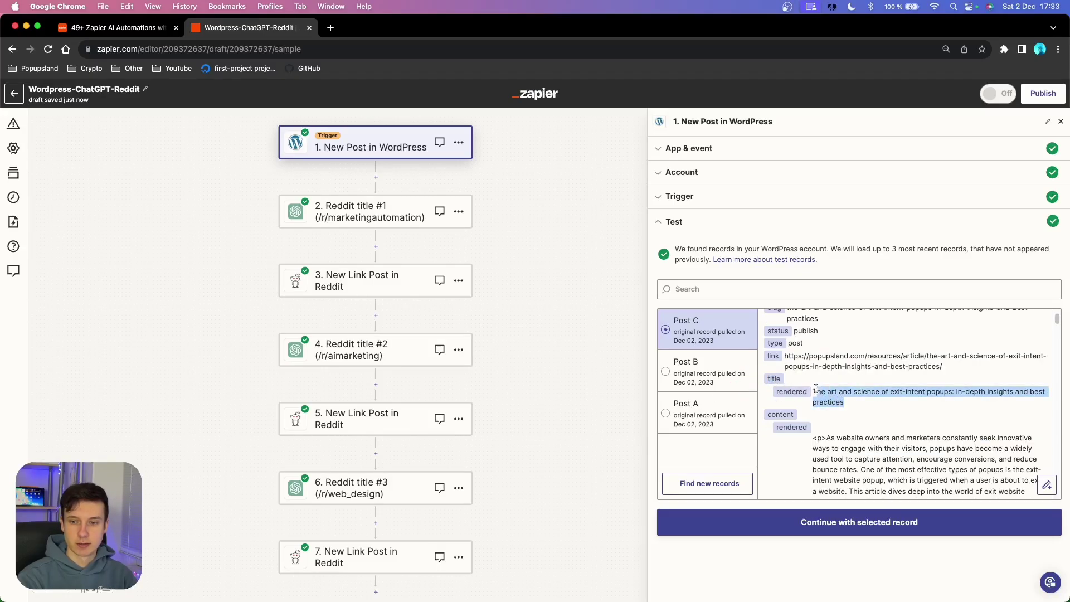
pyautogui.scroll(-1, 791, 385)
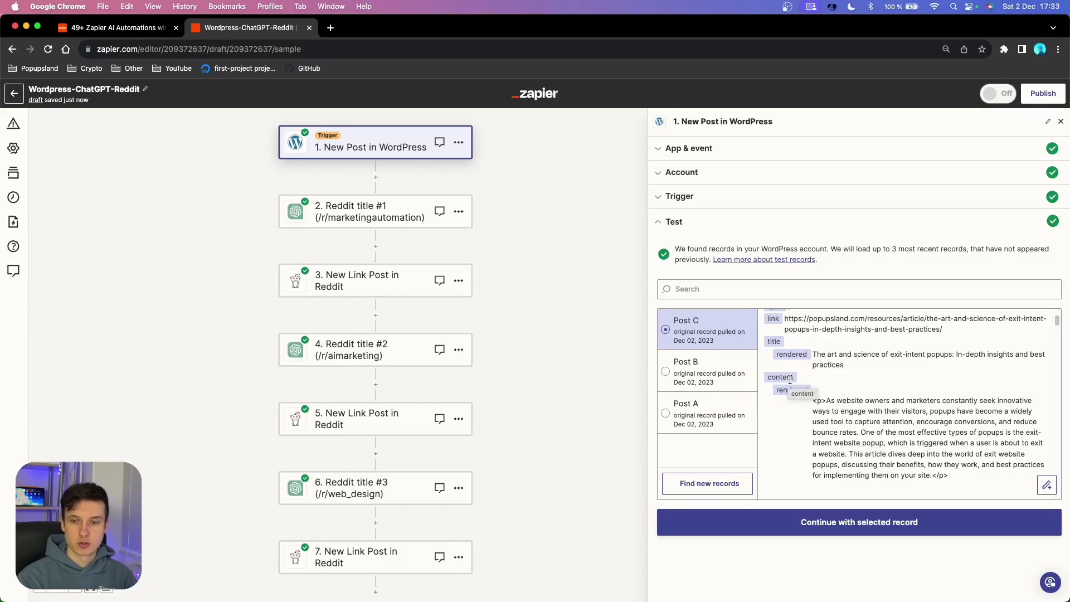
pyautogui.scroll(-5, 824, 401)
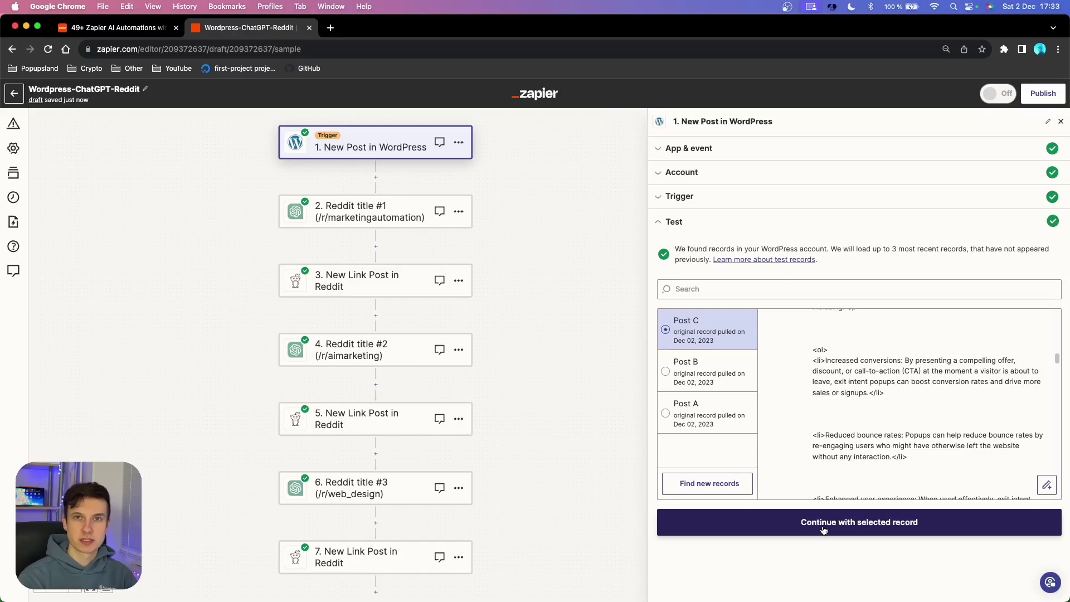
pyautogui.click(823, 527)
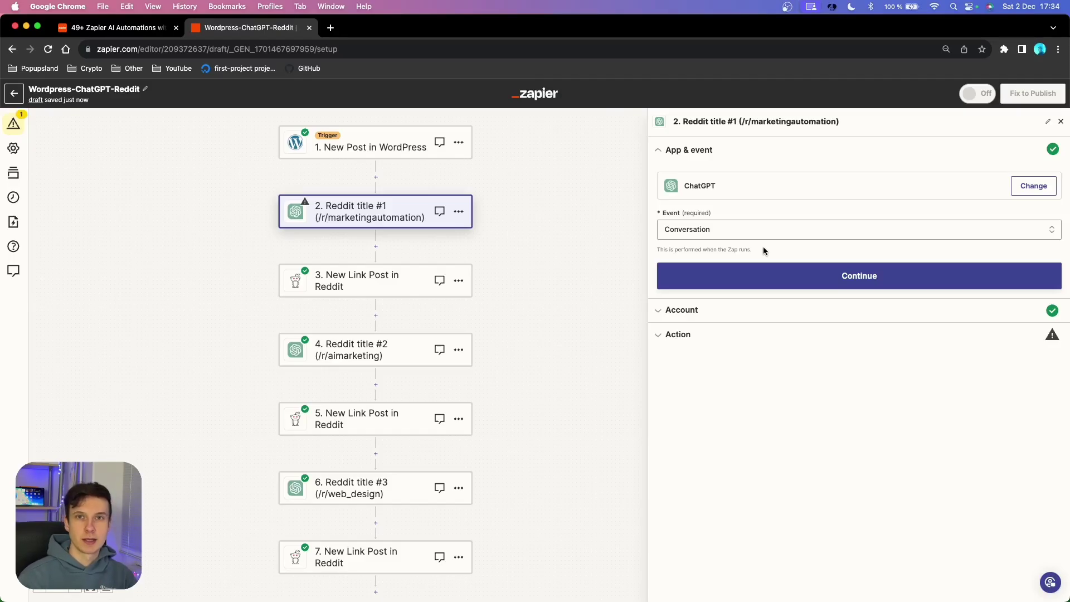
# Set the event of the first ChatGPT step to Conversation and continue with the connected account to its action fields.
pyautogui.click(740, 229)
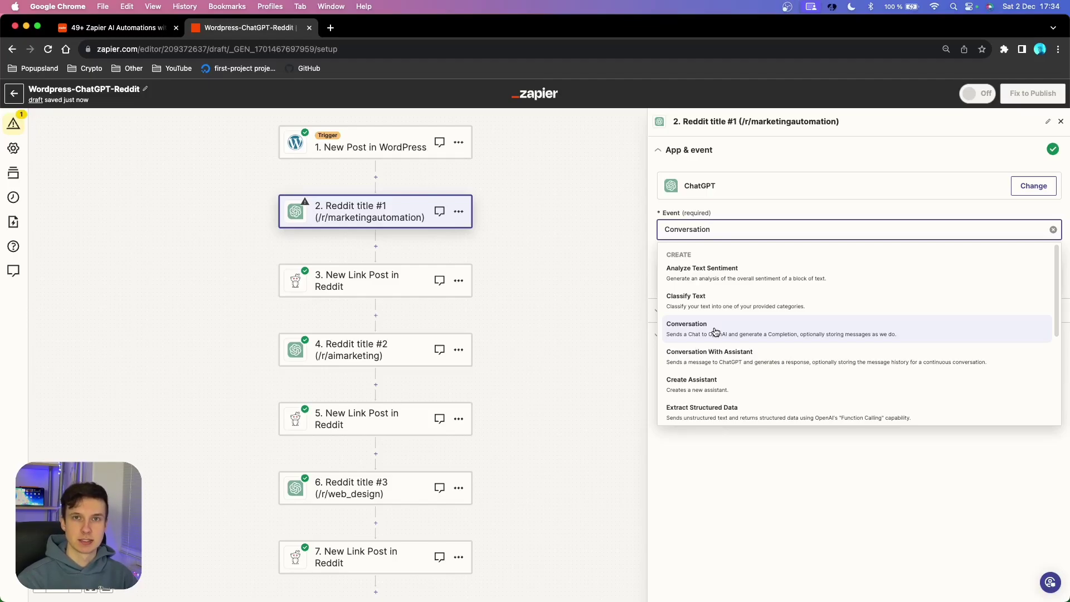
pyautogui.click(715, 331)
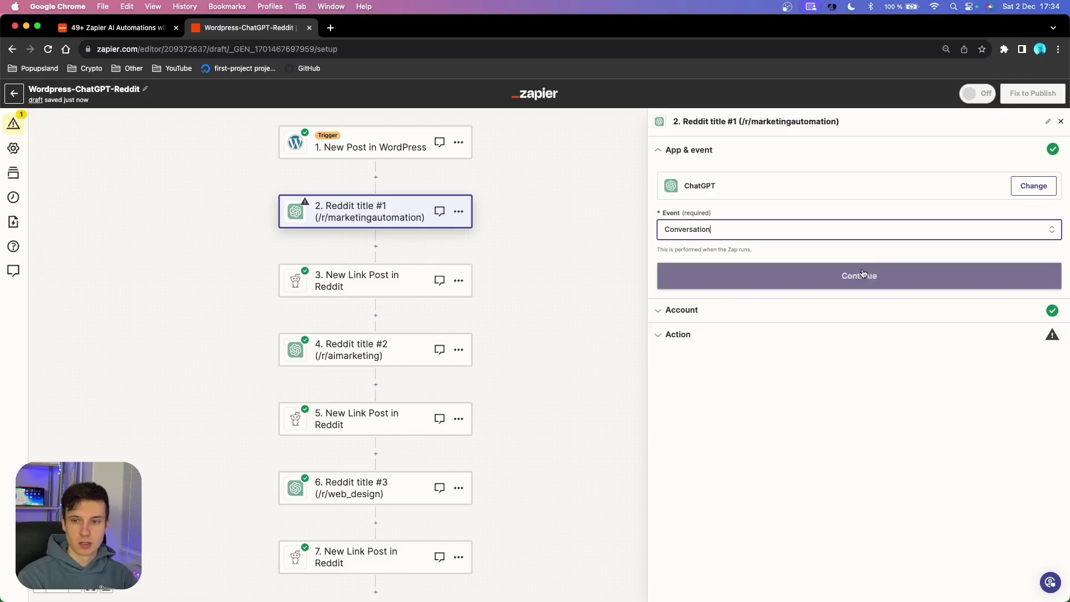
pyautogui.click(801, 276)
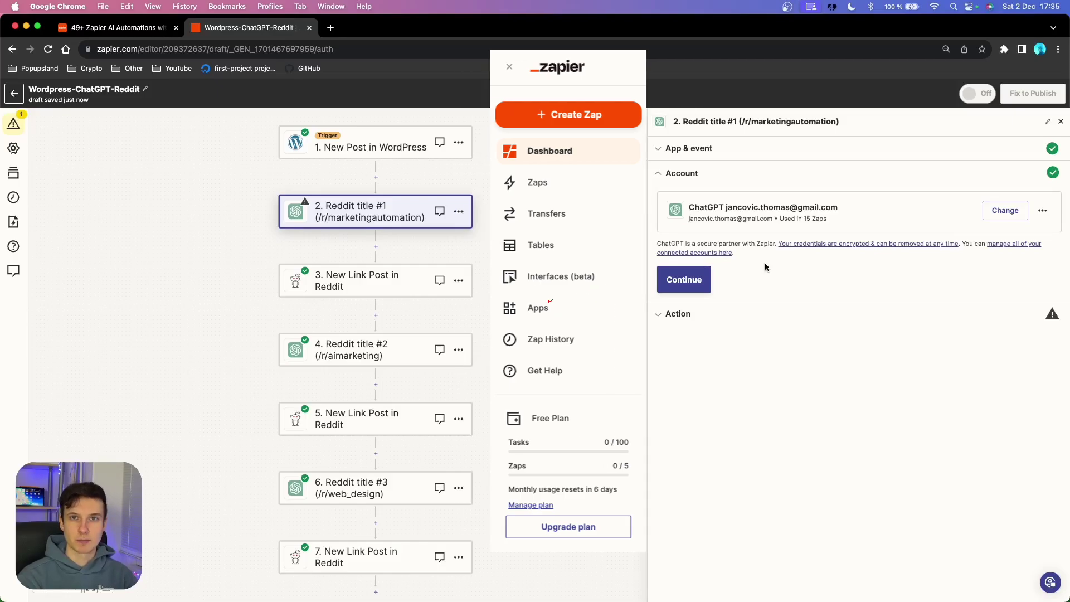
pyautogui.click(763, 312)
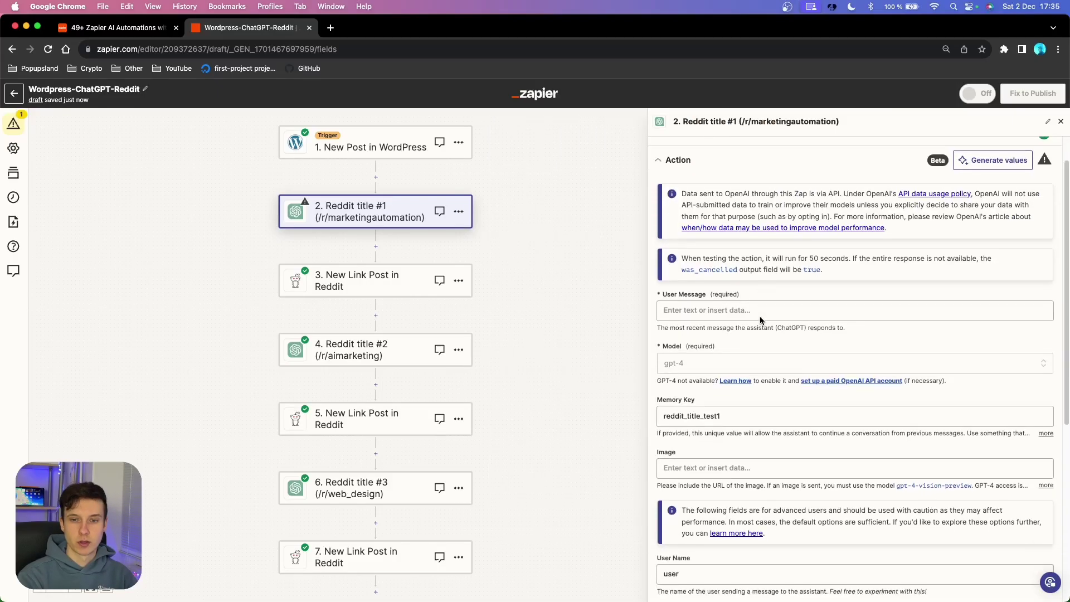
pyautogui.scroll(-2, 758, 312)
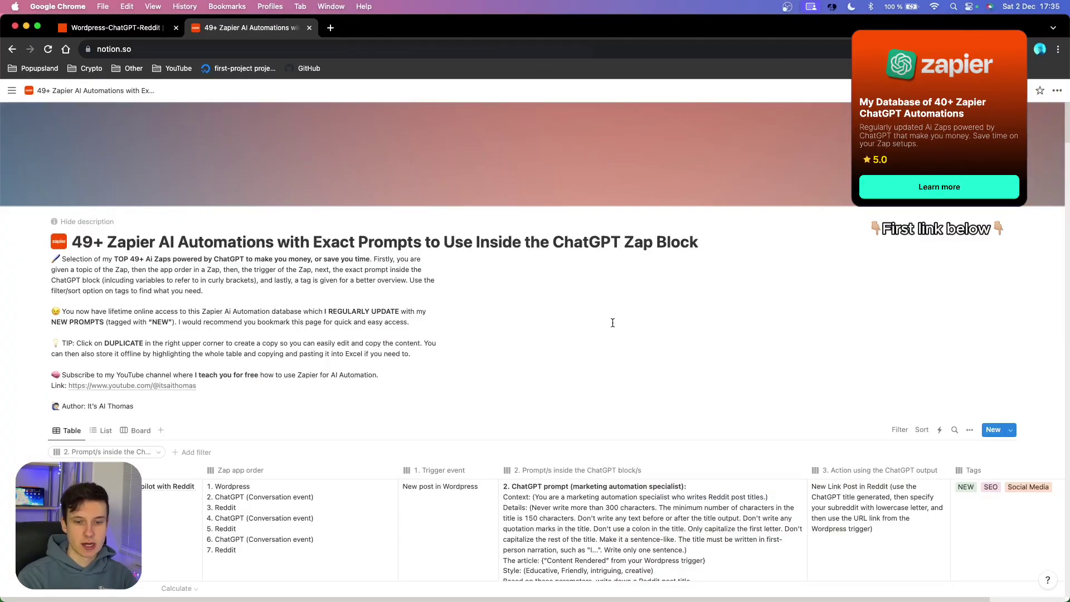
# Copy the marketing automation specialist prompt from the Notion automations table and paste it into the Zapier ChatGPT step's User Message.
pyautogui.scroll(-3, 618, 364)
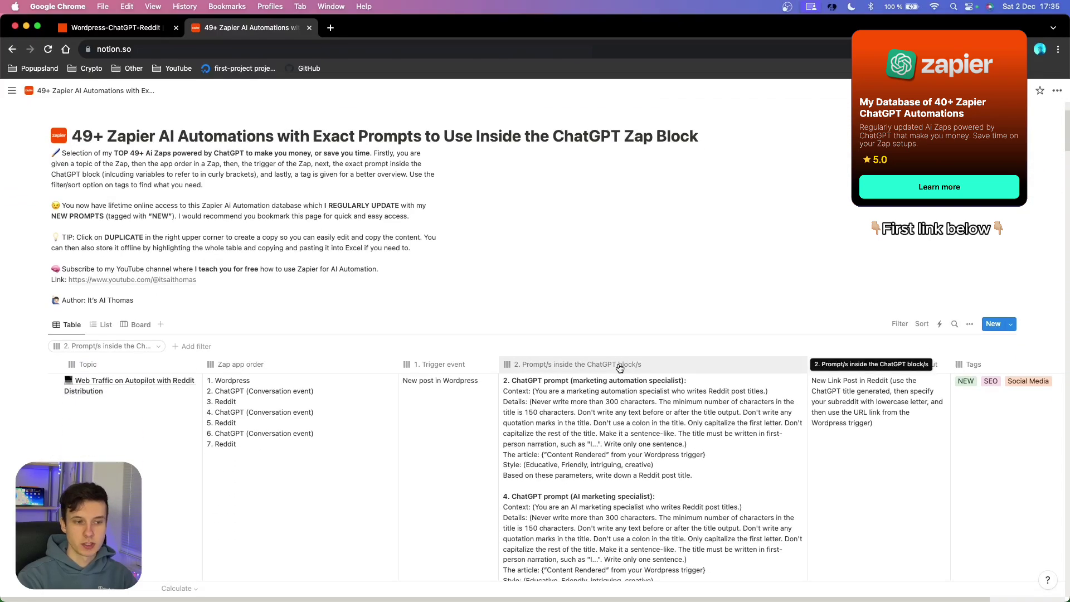
pyautogui.scroll(-1, 128, 382)
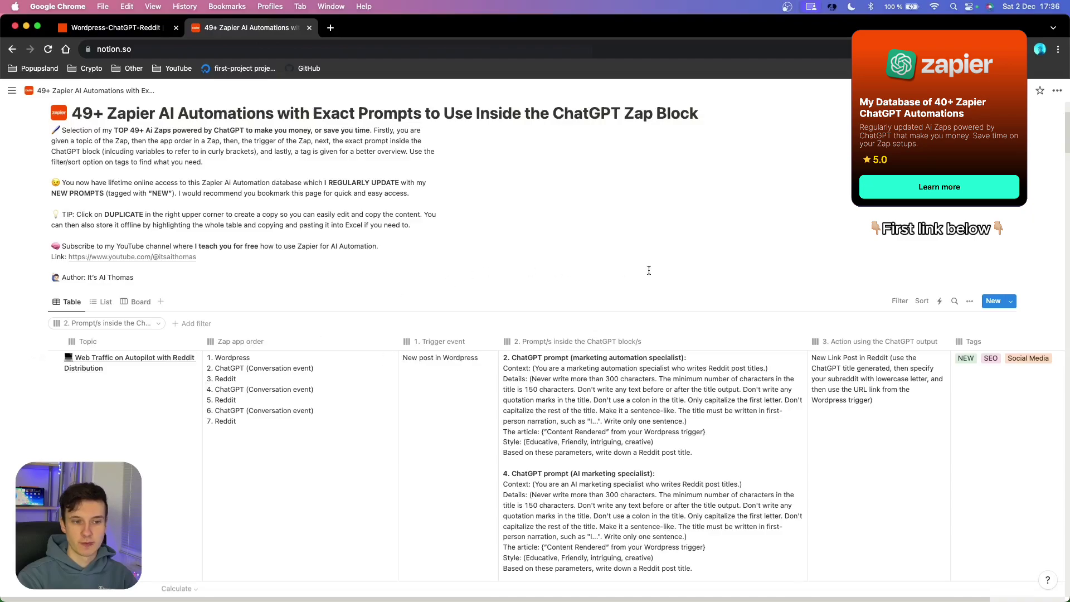
pyautogui.scroll(-1, 218, 352)
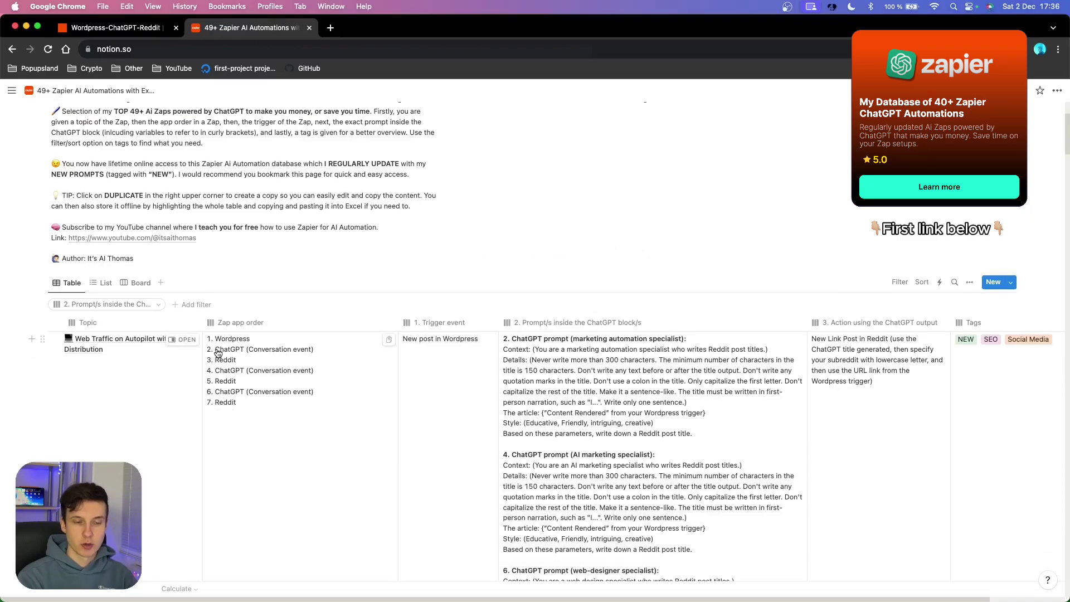
pyautogui.click(614, 374)
pyautogui.press('Escape')
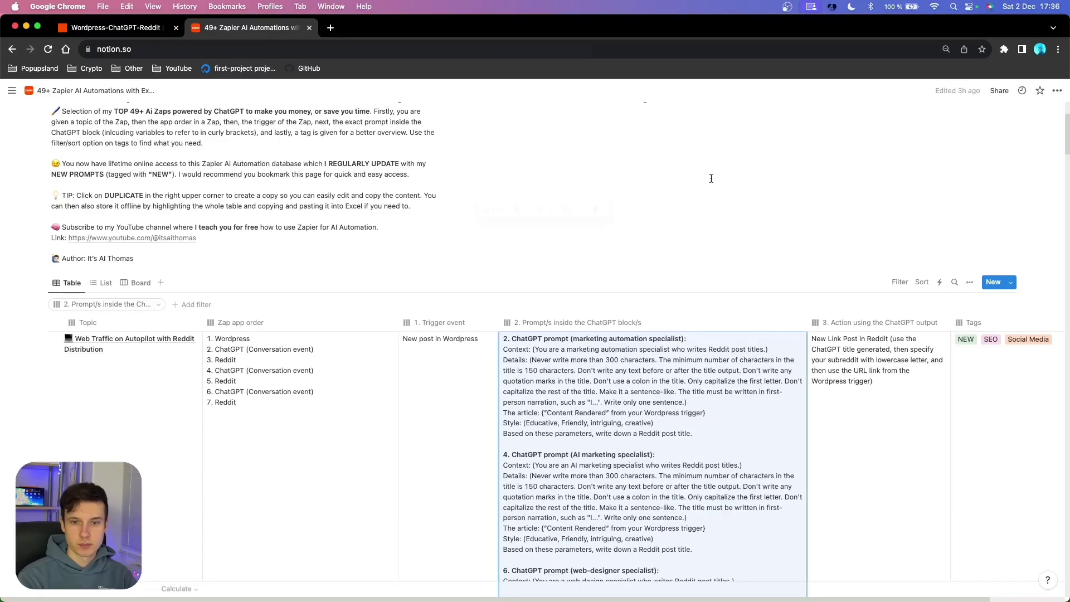
pyautogui.hotkey('ctrl', 'shift', 'Tab')
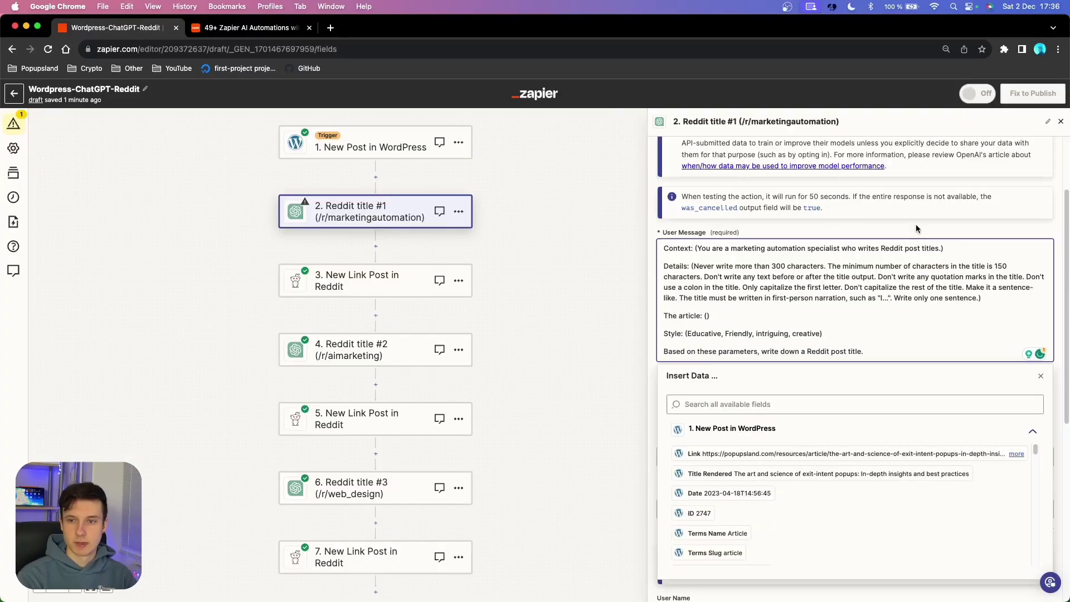
pyautogui.click(915, 224)
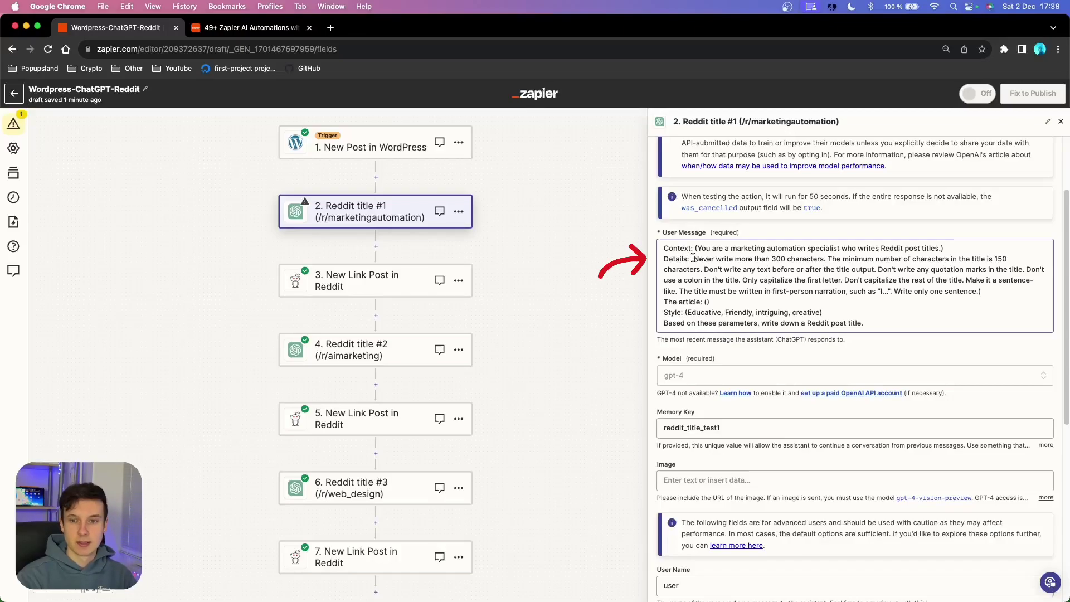
# Review the prompt's details and insert the WordPress trigger's Content Rendered field inside the parentheses after "The article:".
pyautogui.moveTo(693, 258); pyautogui.dragTo(979, 292)
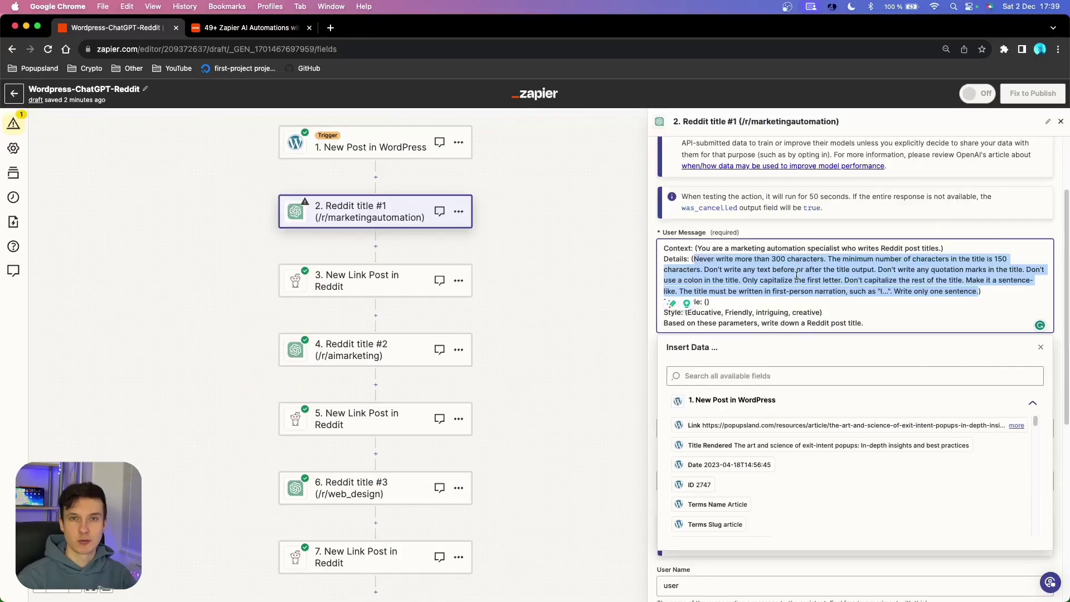
pyautogui.click(796, 276)
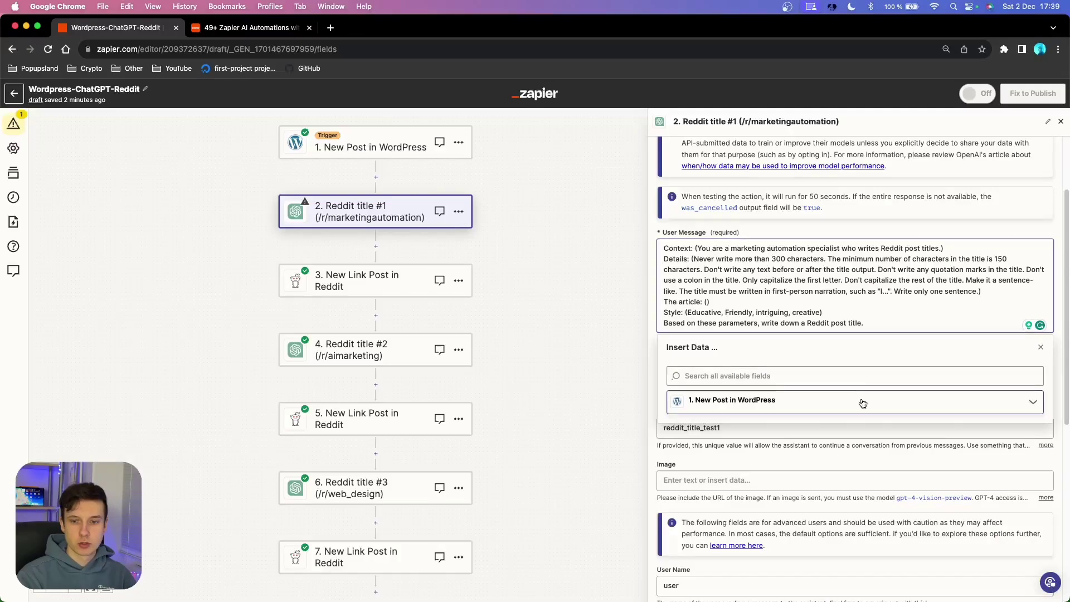
pyautogui.click(860, 401)
pyautogui.scroll(-5, 830, 461)
pyautogui.scroll(-2, 830, 462)
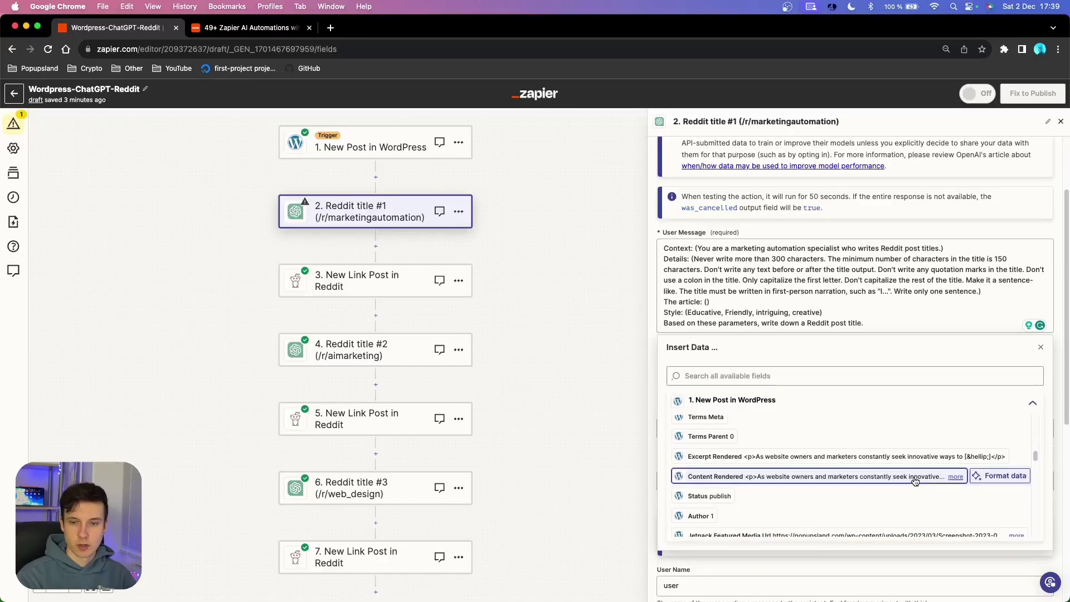
pyautogui.click(750, 479)
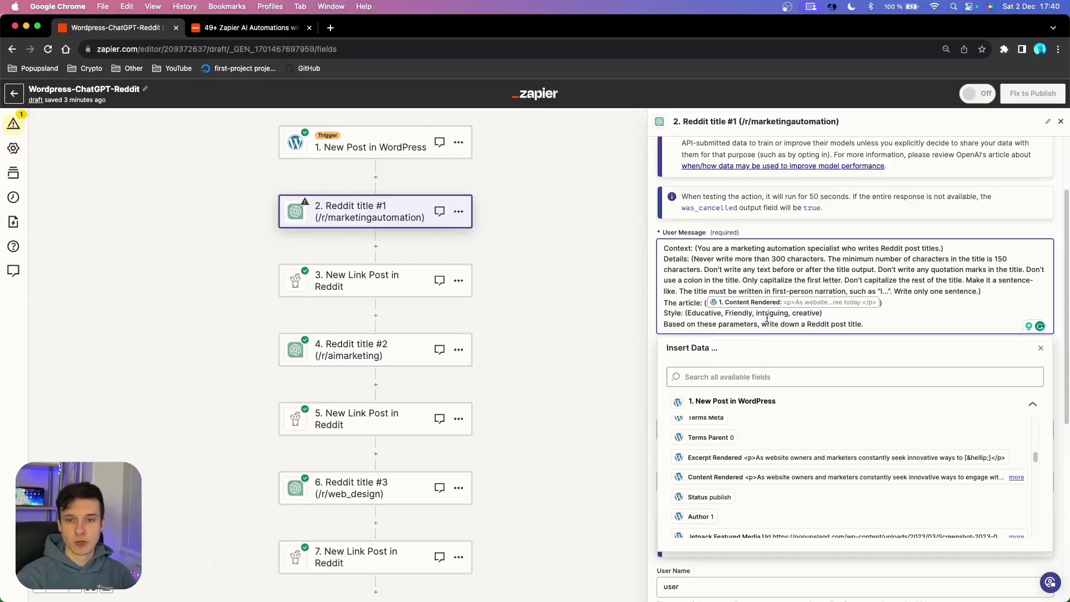
# Review the closing prompt line, the gpt-4 model, the Memory Key and the advanced settings of the first ChatGPT step.
pyautogui.tripleClick(816, 323)
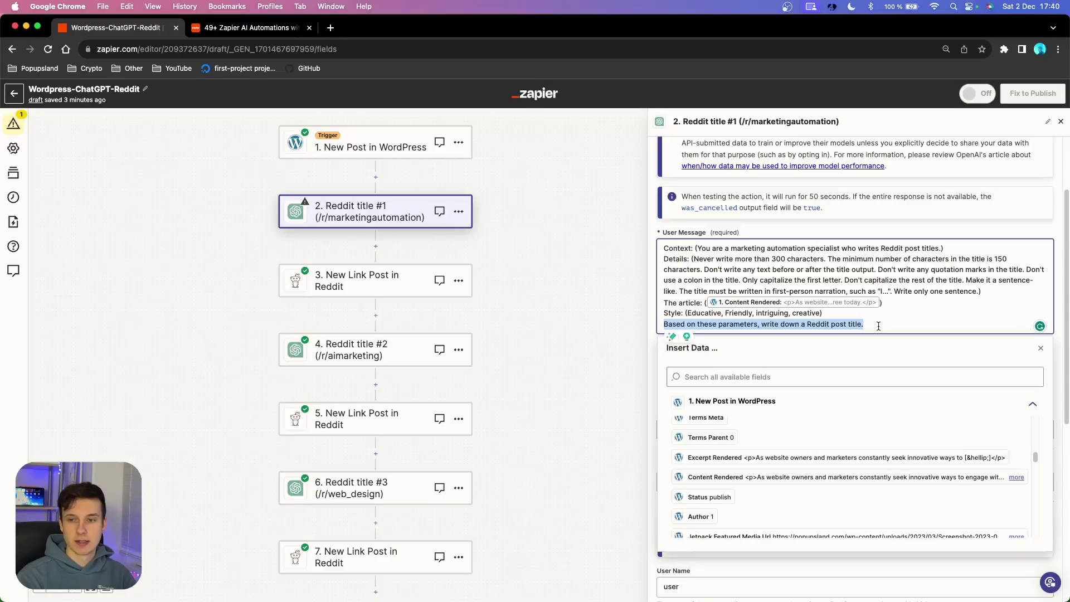
pyautogui.click(885, 236)
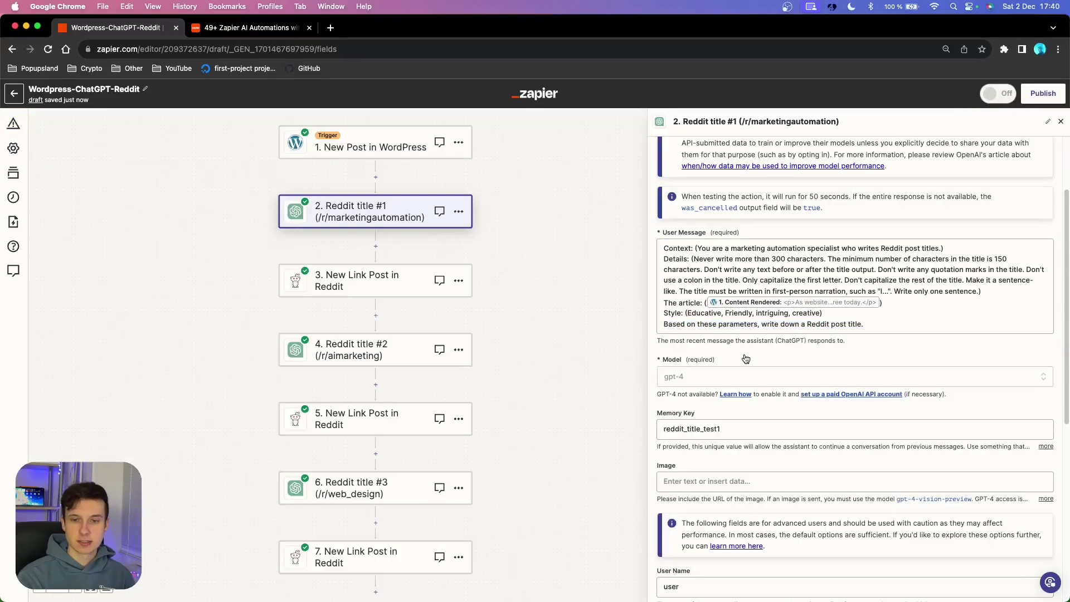
pyautogui.scroll(-2, 743, 356)
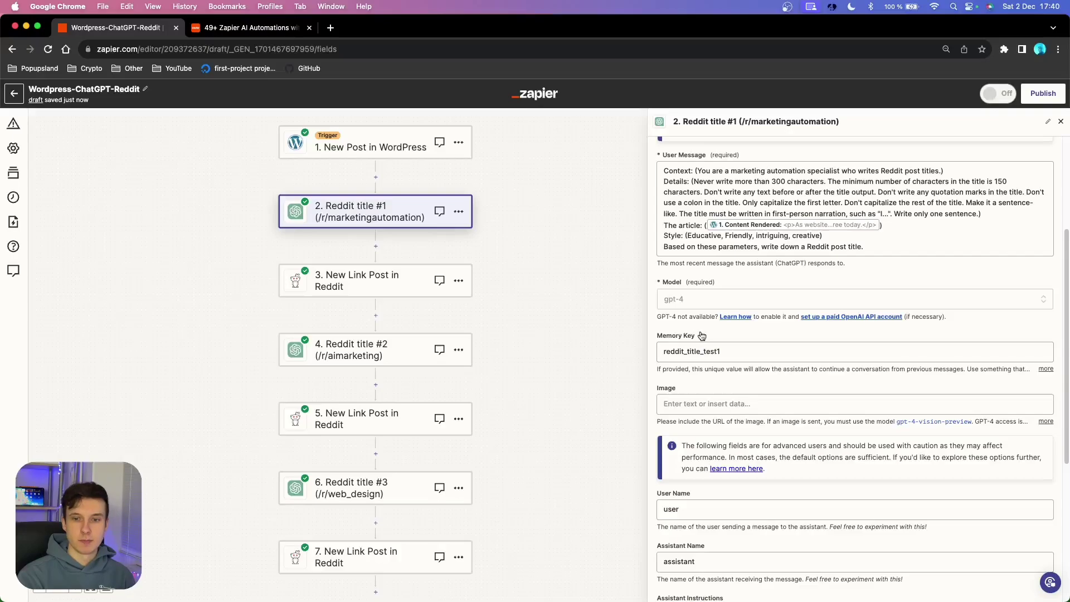
pyautogui.scroll(-1, 702, 335)
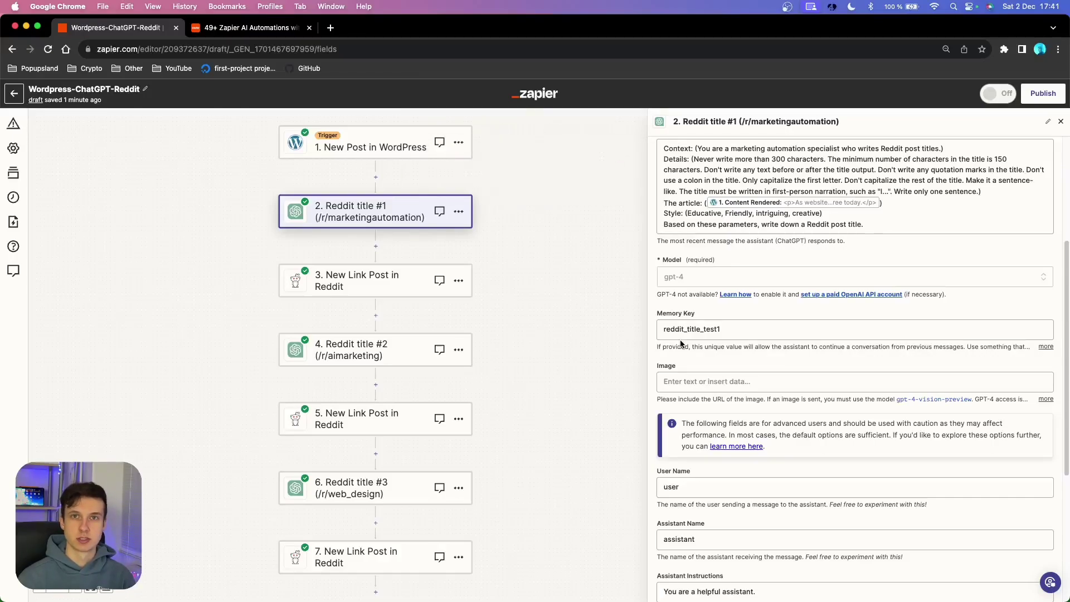
pyautogui.click(728, 327)
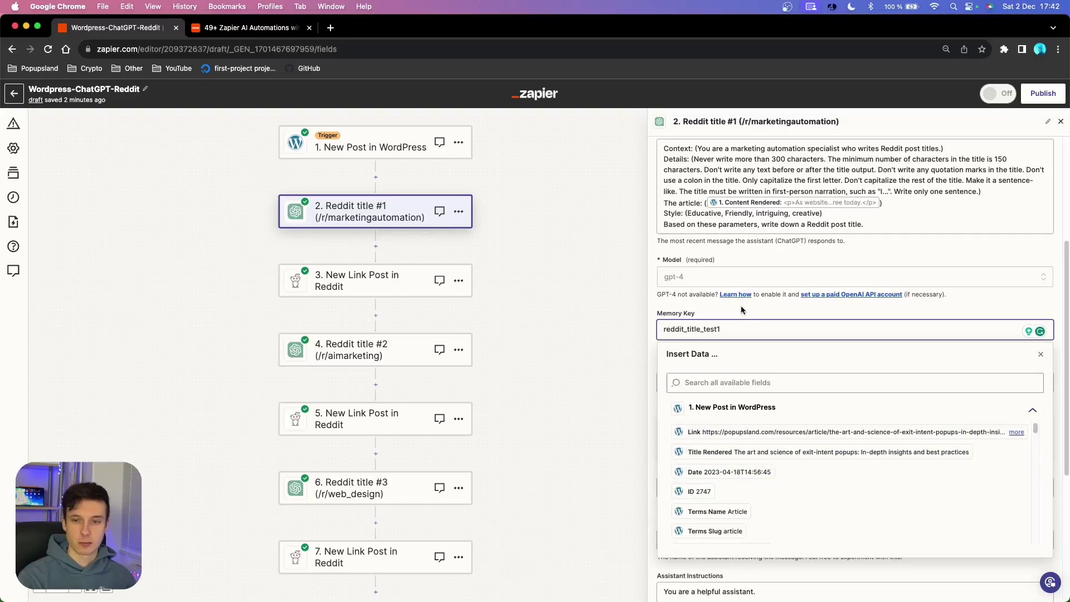
pyautogui.scroll(-10, 741, 310)
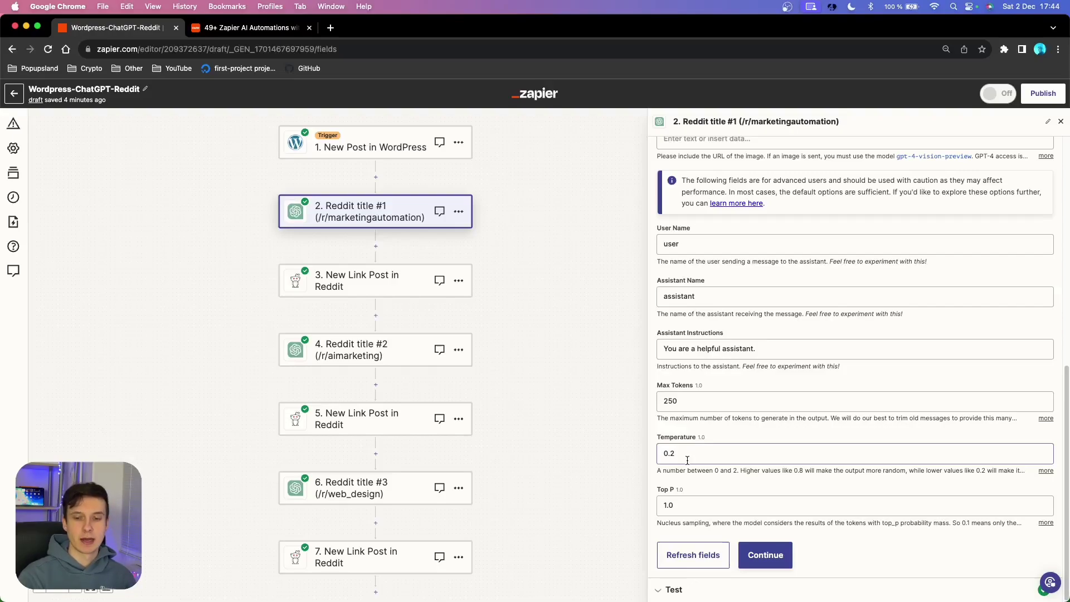
# Continue past the action fields, test the first ChatGPT step, and examine the title in the response content.
pyautogui.press('Tab')
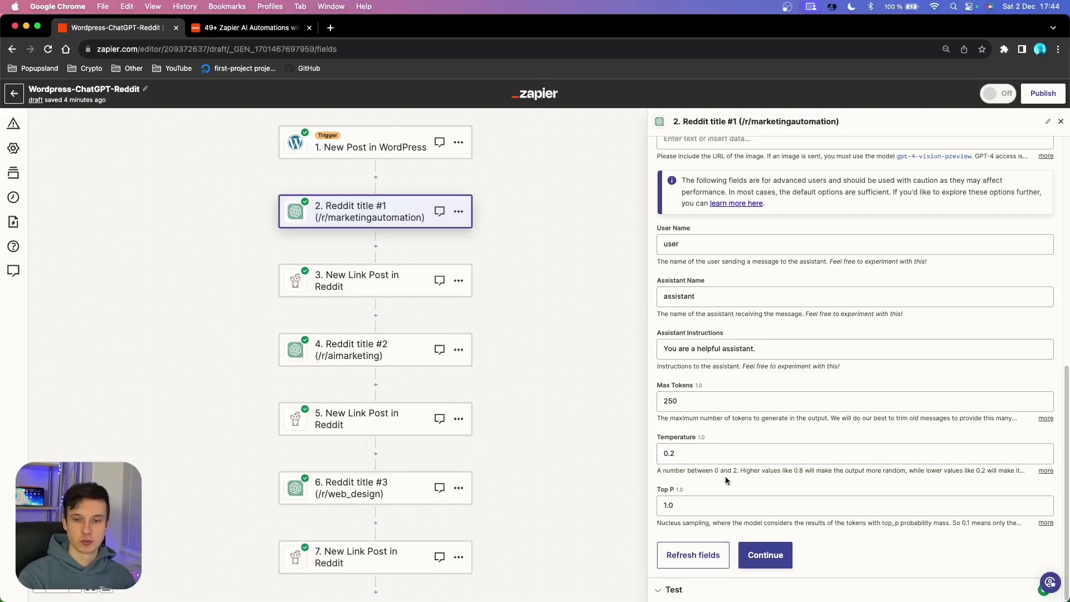
pyautogui.press('Return')
pyautogui.click(779, 557)
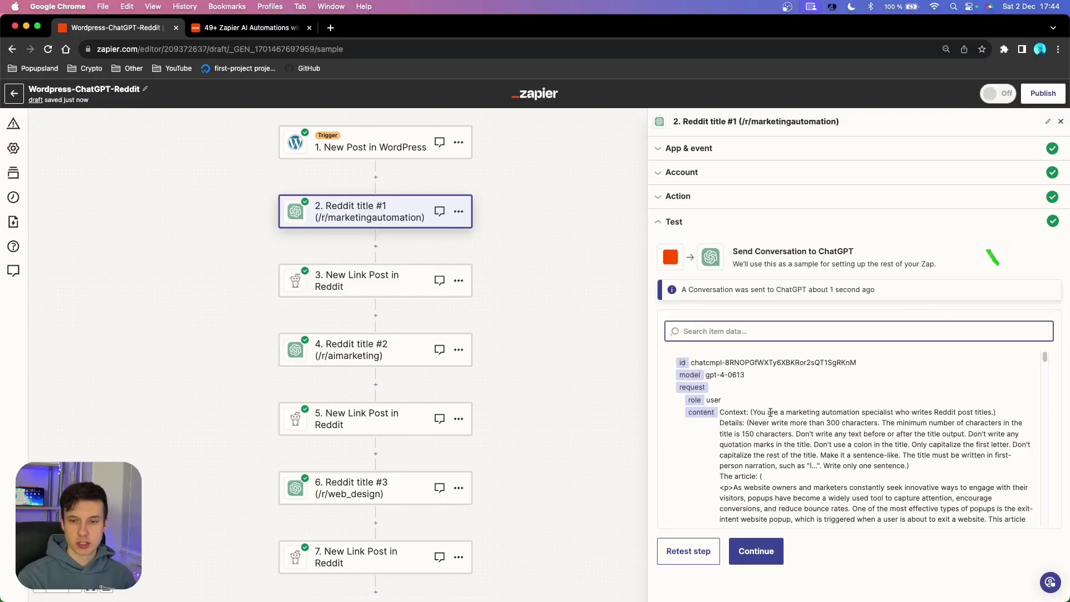
pyautogui.scroll(-15, 733, 437)
pyautogui.scroll(-10, 733, 438)
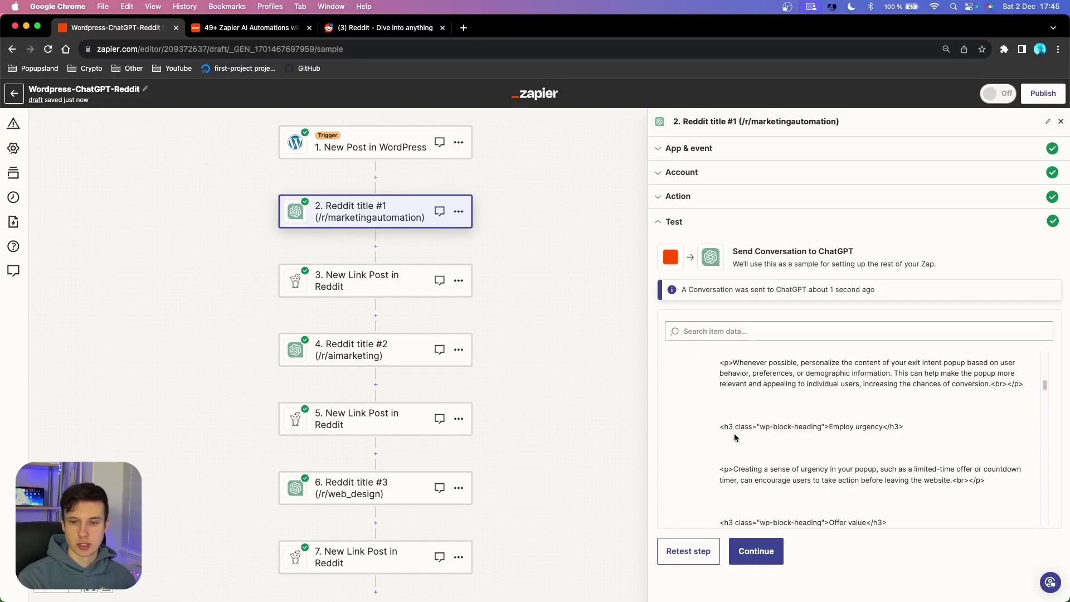
pyautogui.doubleClick(702, 451)
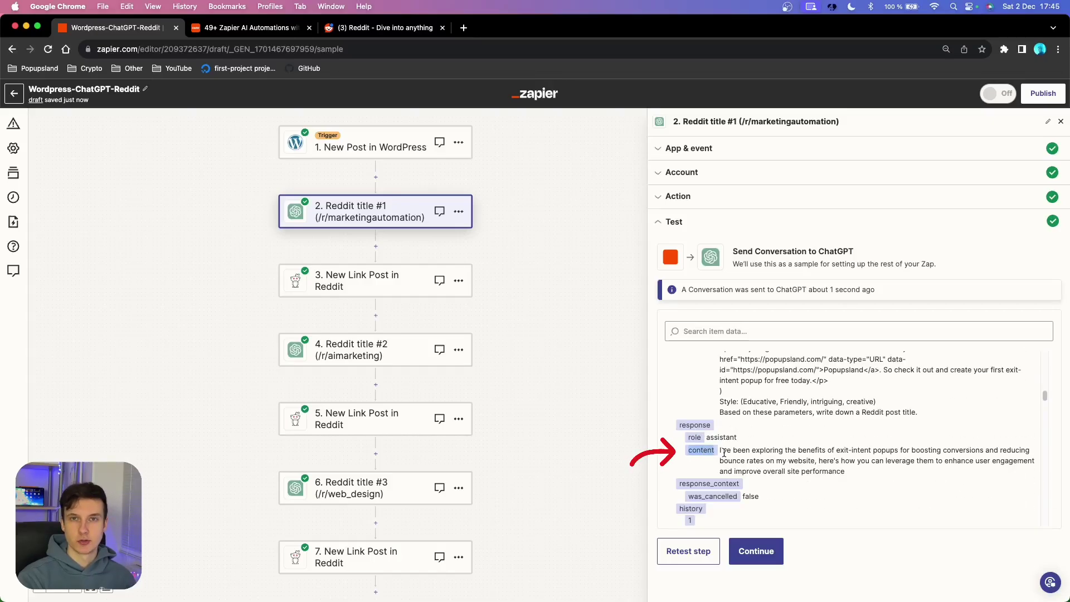
pyautogui.tripleClick(726, 455)
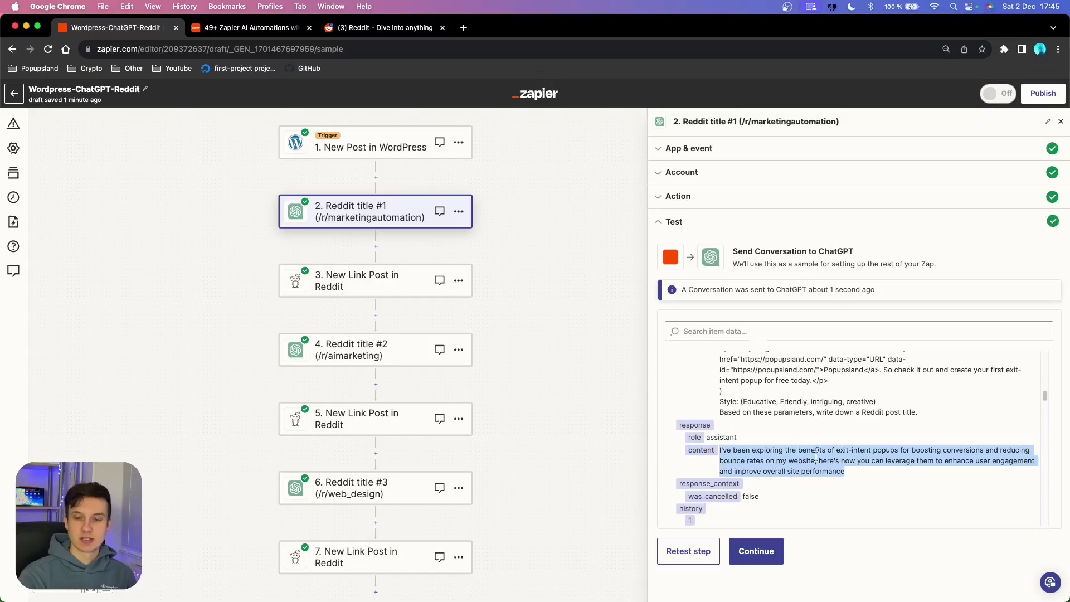
pyautogui.click(847, 464)
pyautogui.scroll(1, 847, 464)
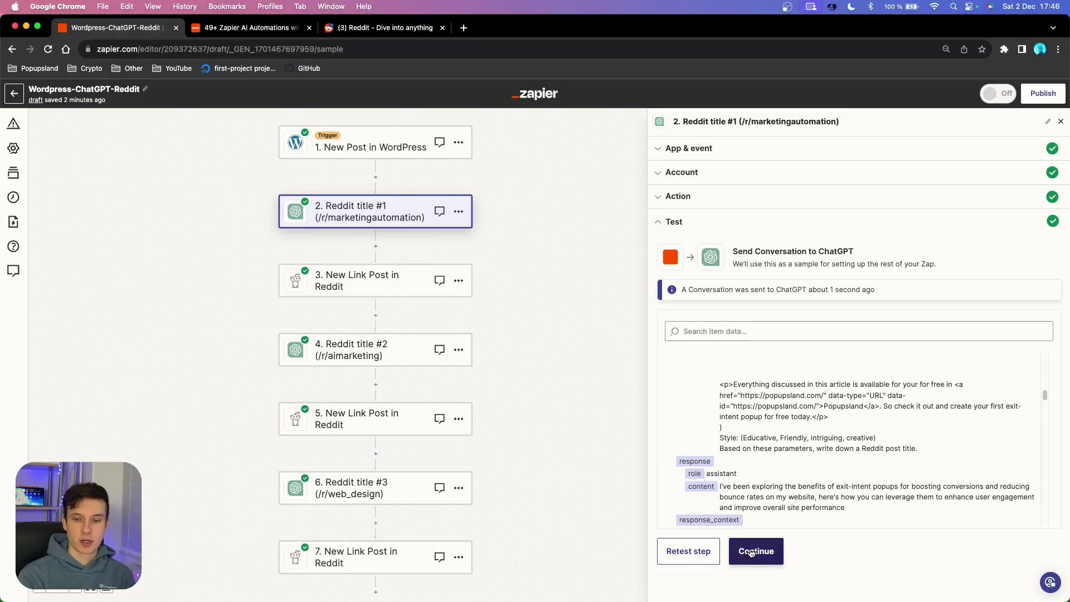
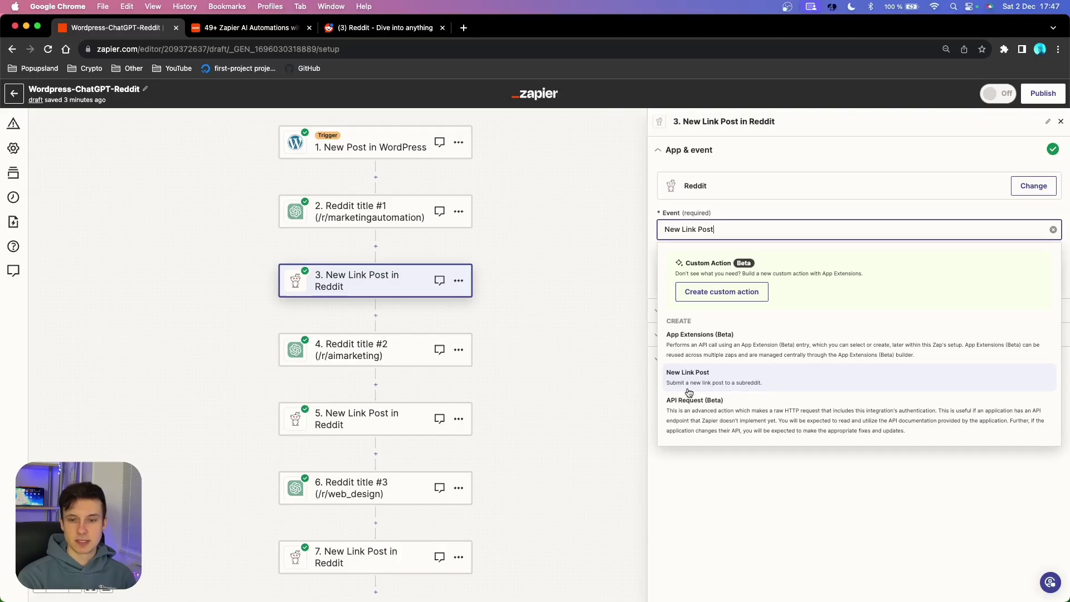
# Set the first Reddit step's event to New Link Post and continue with the connected account to its action fields.
pyautogui.click(746, 383)
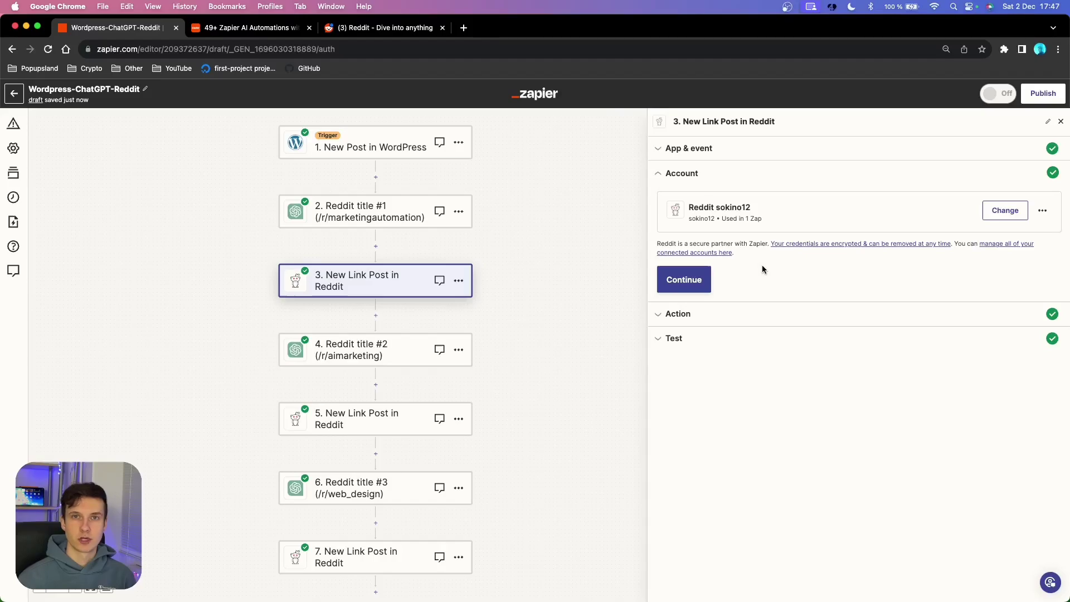
pyautogui.click(701, 280)
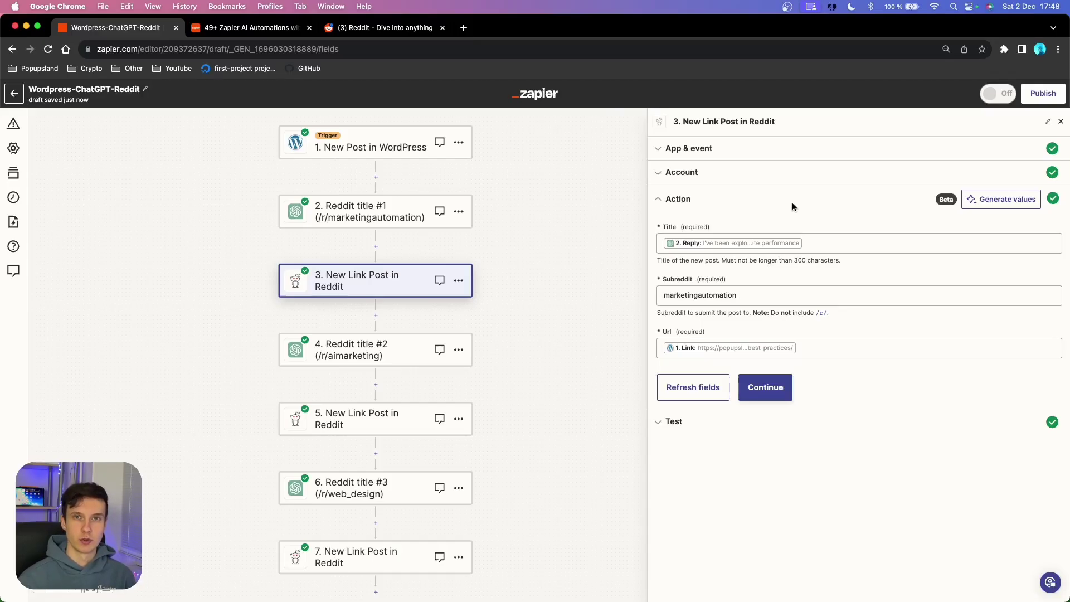
# Check the Reddit post's mapping of Title to the first ChatGPT step's Reply and Url to the WordPress trigger's Link.
pyautogui.click(758, 242)
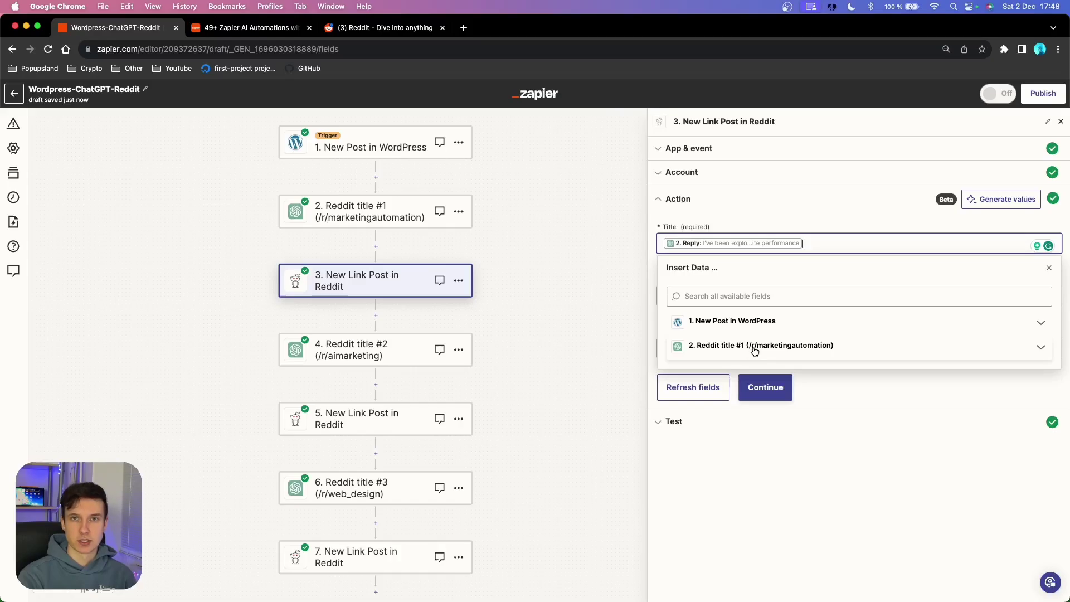
pyautogui.click(805, 351)
pyautogui.scroll(-5, 853, 390)
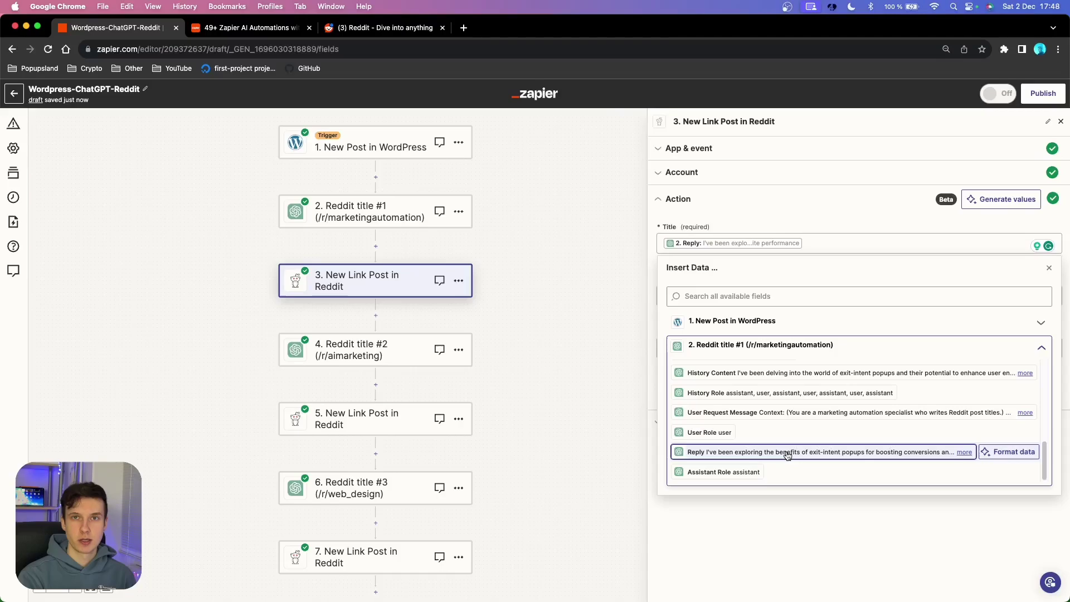
pyautogui.press('Escape')
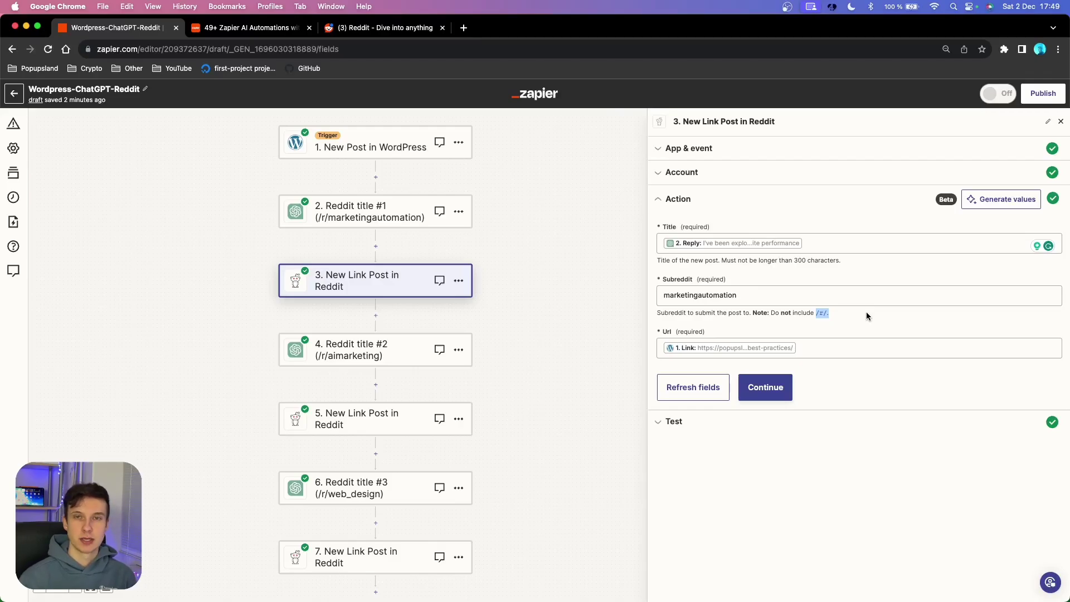
pyautogui.click(833, 347)
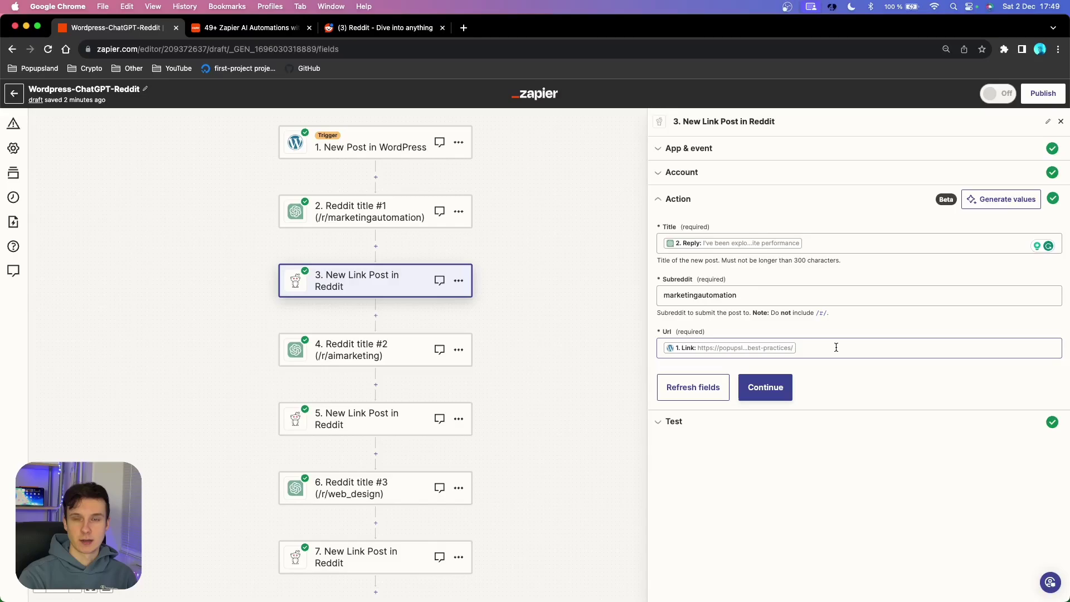
pyautogui.click(835, 348)
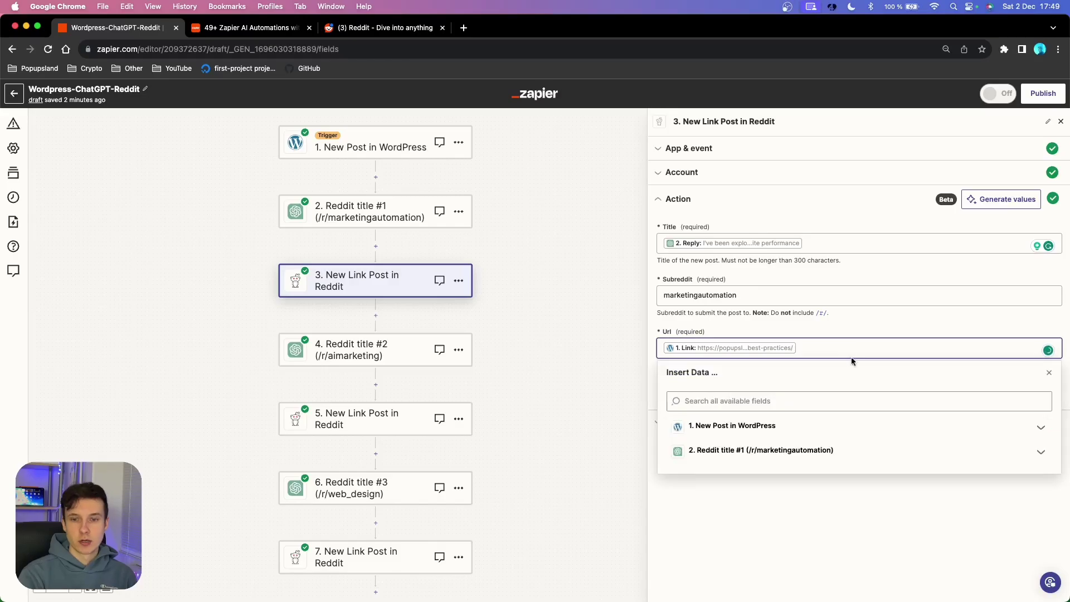
pyautogui.click(819, 431)
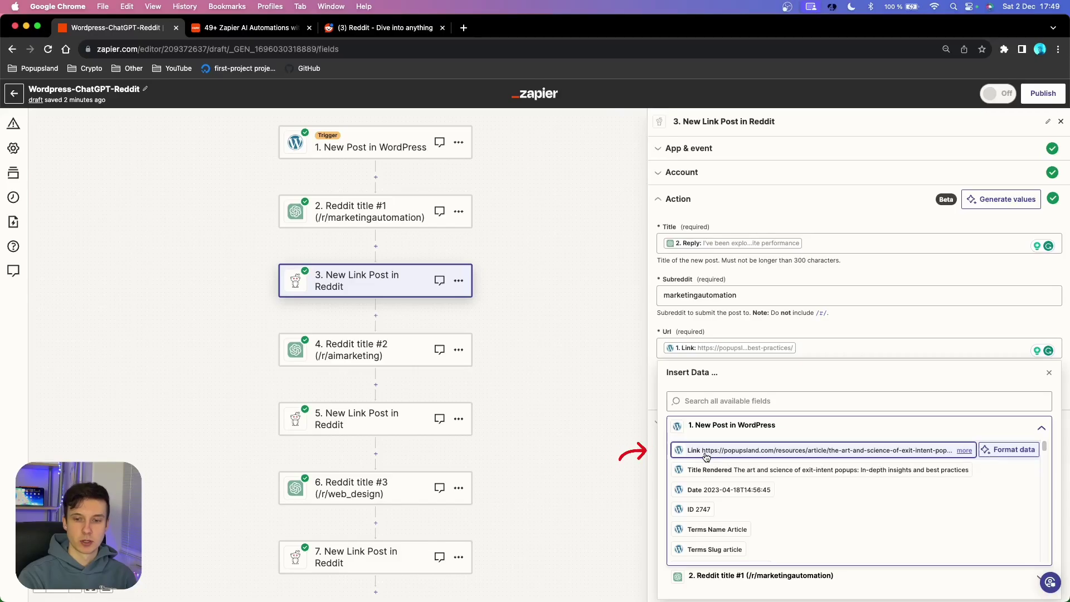
pyautogui.click(795, 333)
# Continue from the Reddit step's action fields and look at the submitted link post in the r/MarketingAutomation subreddit on Reddit.
pyautogui.click(763, 386)
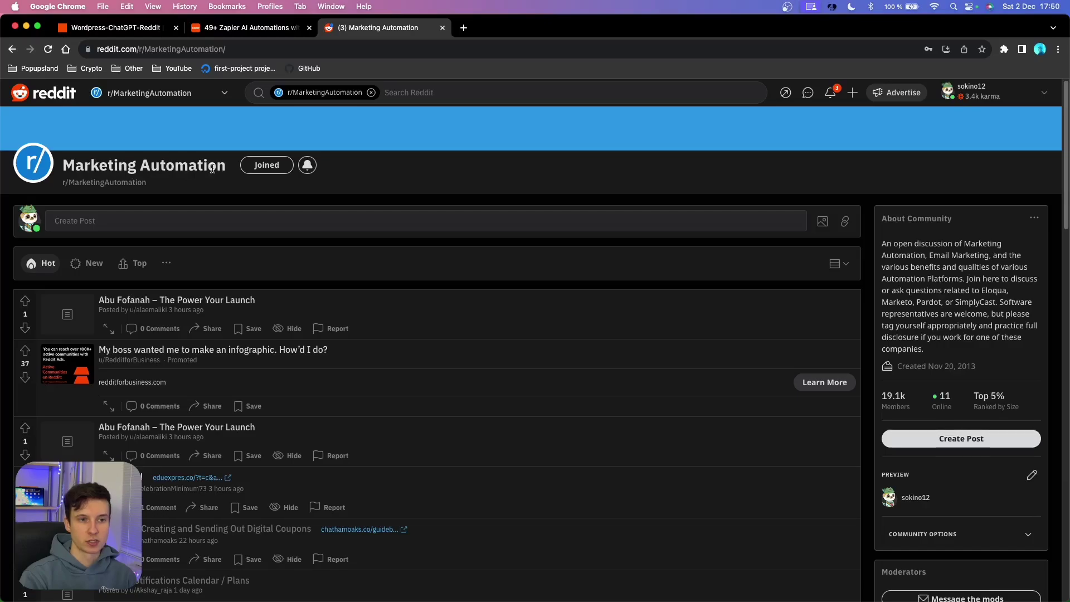
pyautogui.click(48, 50)
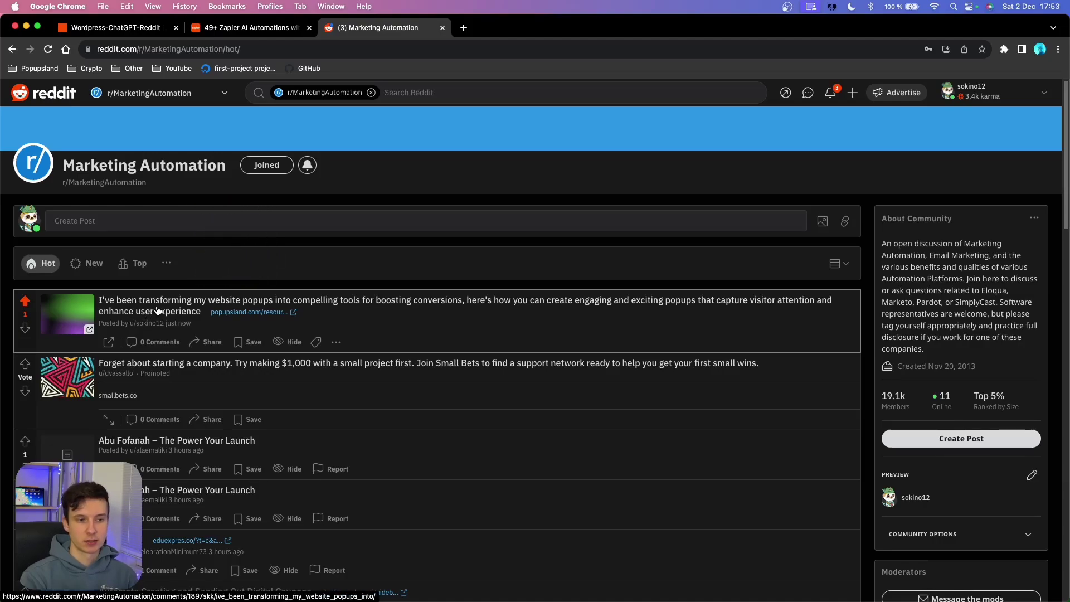
pyautogui.click(152, 313)
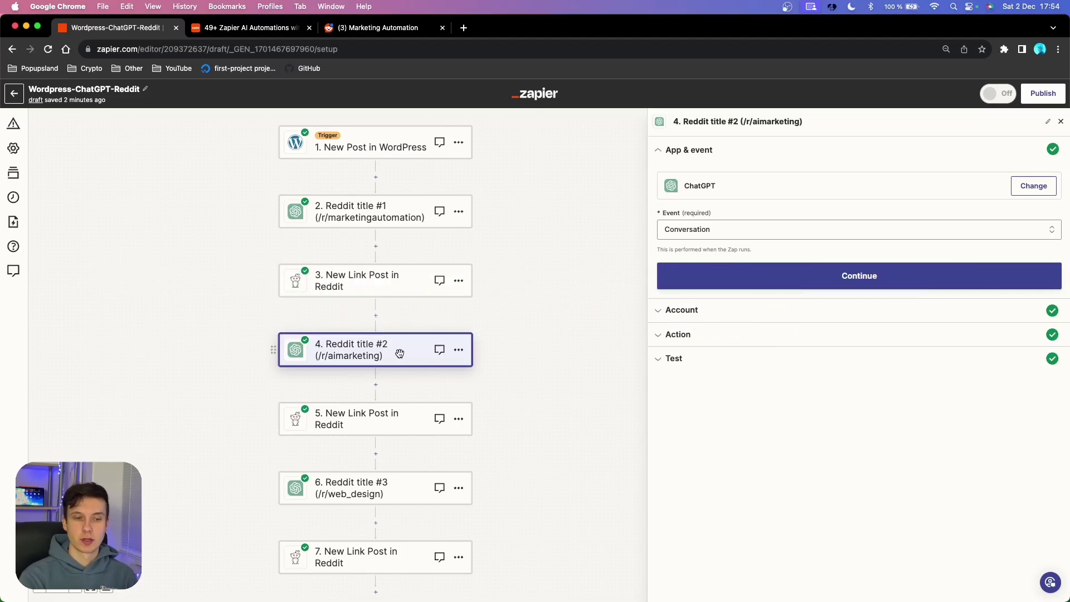
# Set the event of the second ChatGPT step, for /r/aimarketing, to Conversation and continue with the connected account.
pyautogui.click(726, 231)
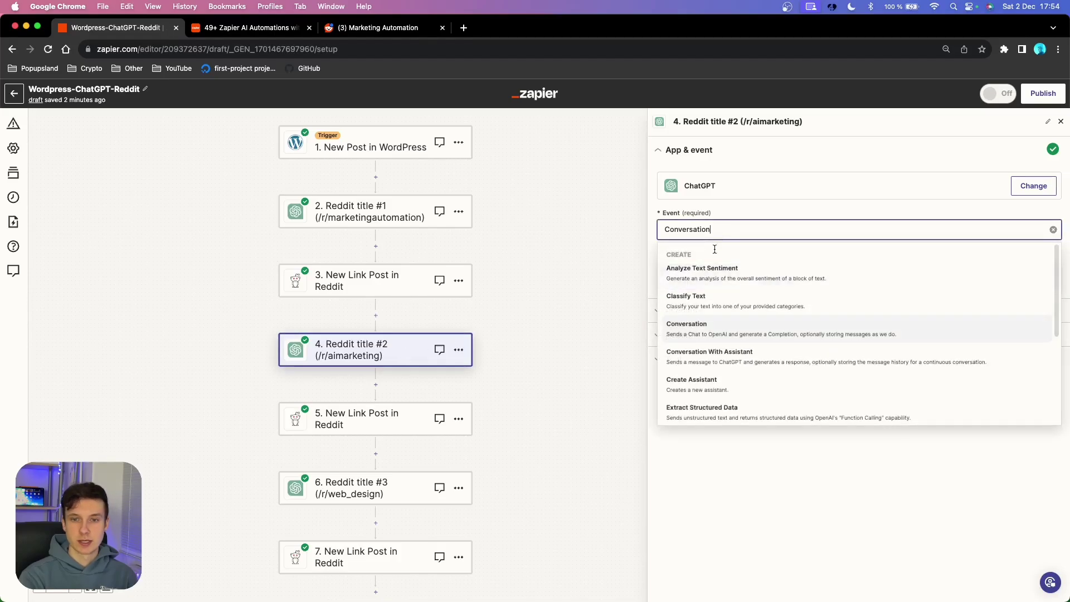
pyautogui.click(759, 277)
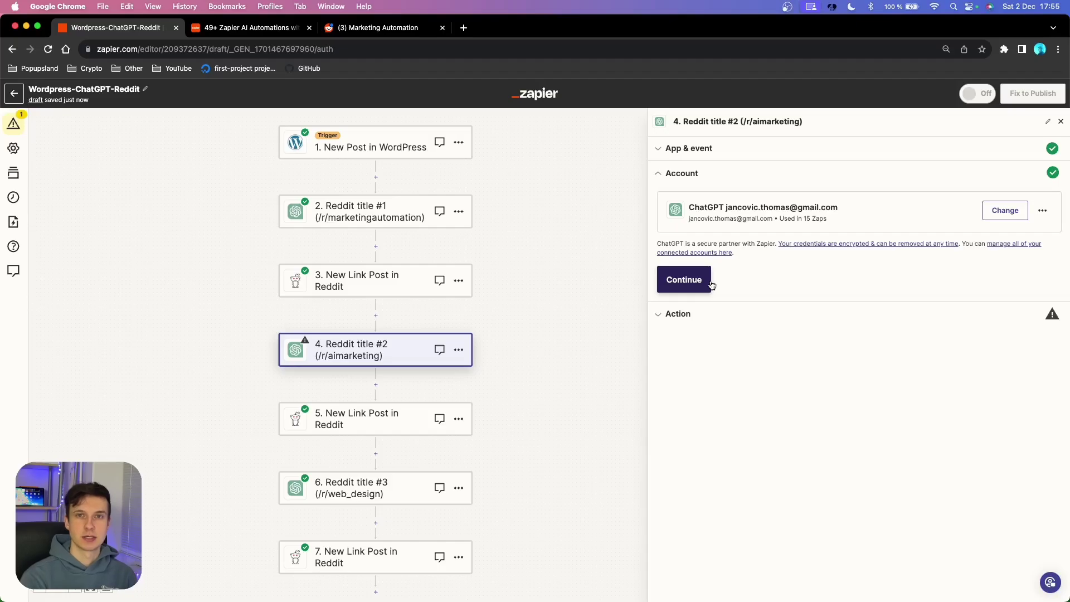
pyautogui.click(684, 280)
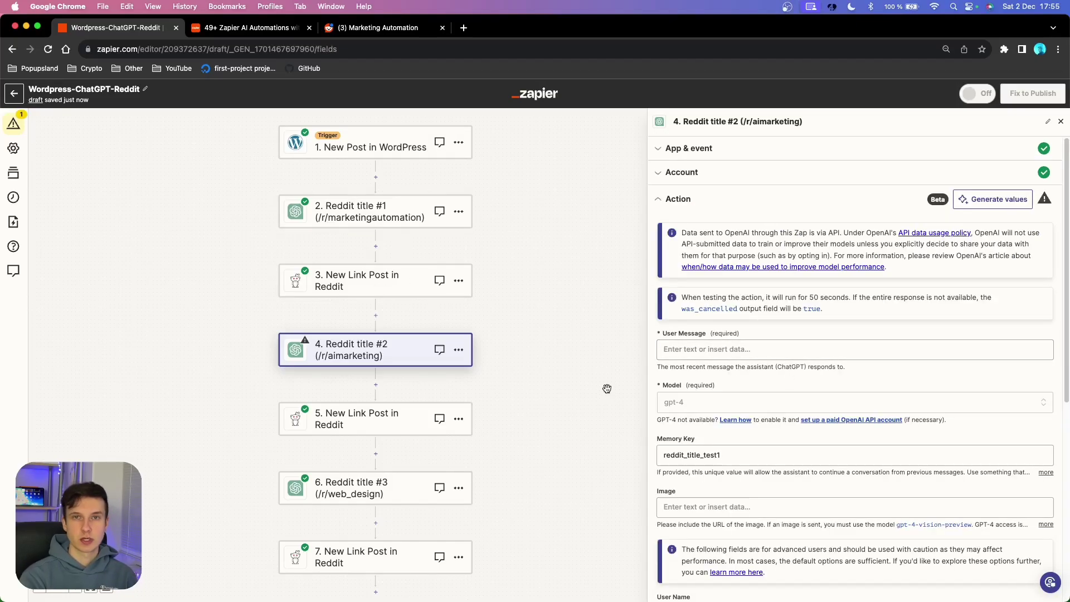
# Copy the AI marketing specialist prompt from the Notion automations table and paste it into the second ChatGPT step's User Message in Zapier.
pyautogui.press('super+l')
pyautogui.write('zapier.co')
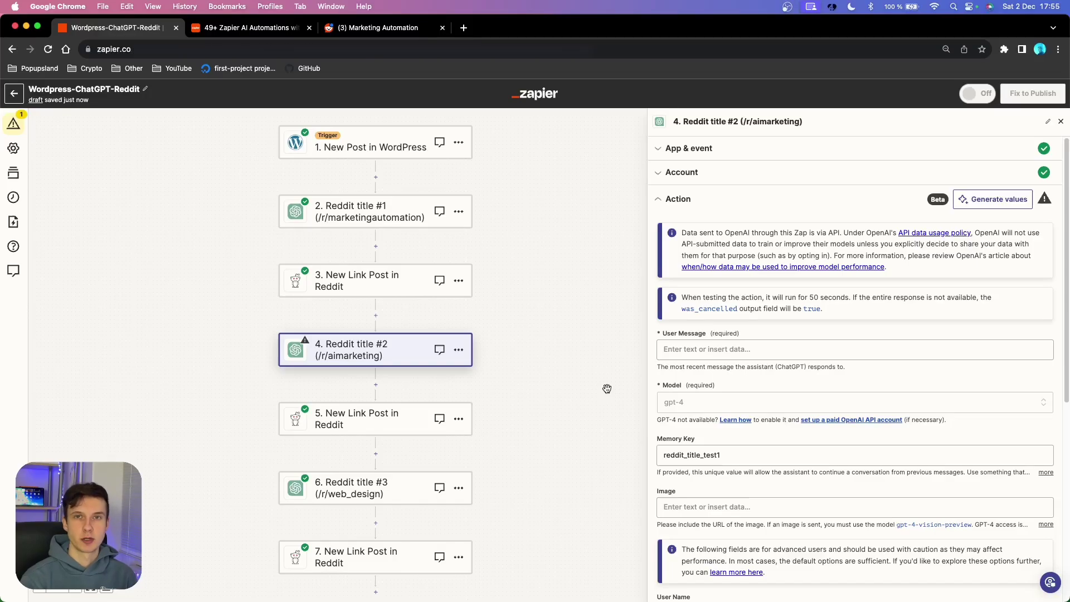
pyautogui.hotkey('ctrl', 'Tab')
pyautogui.moveTo(692, 426); pyautogui.dragTo(503, 344)
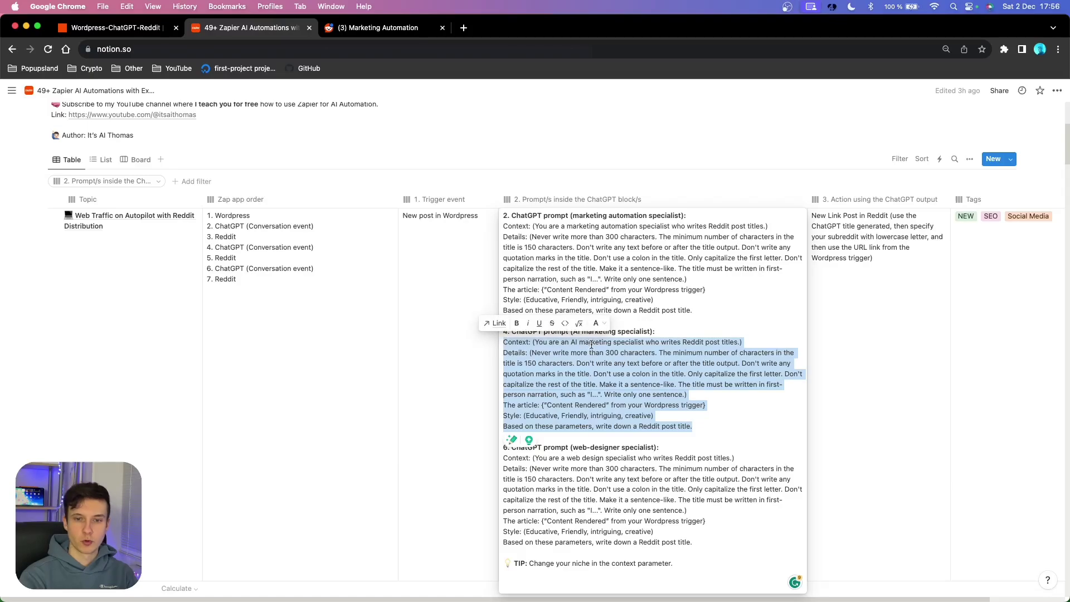
pyautogui.hotkey('ctrl', 'shift', 'Tab')
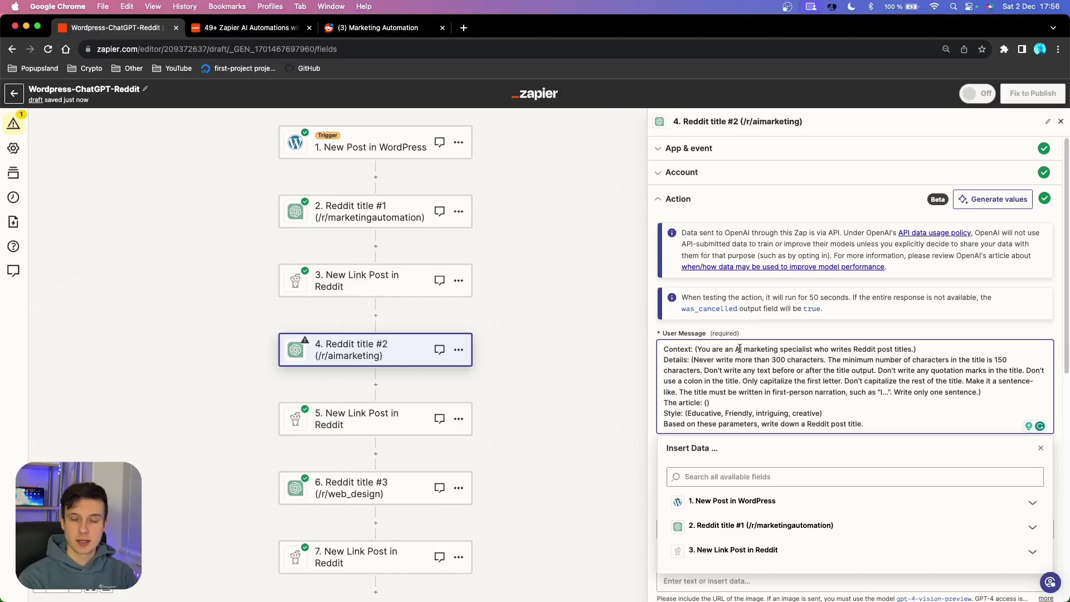
# Check the prompt's AI marketing specialist role and insert the WordPress trigger's Content Rendered field inside the parentheses after "The article:".
pyautogui.moveTo(734, 348); pyautogui.dragTo(803, 348)
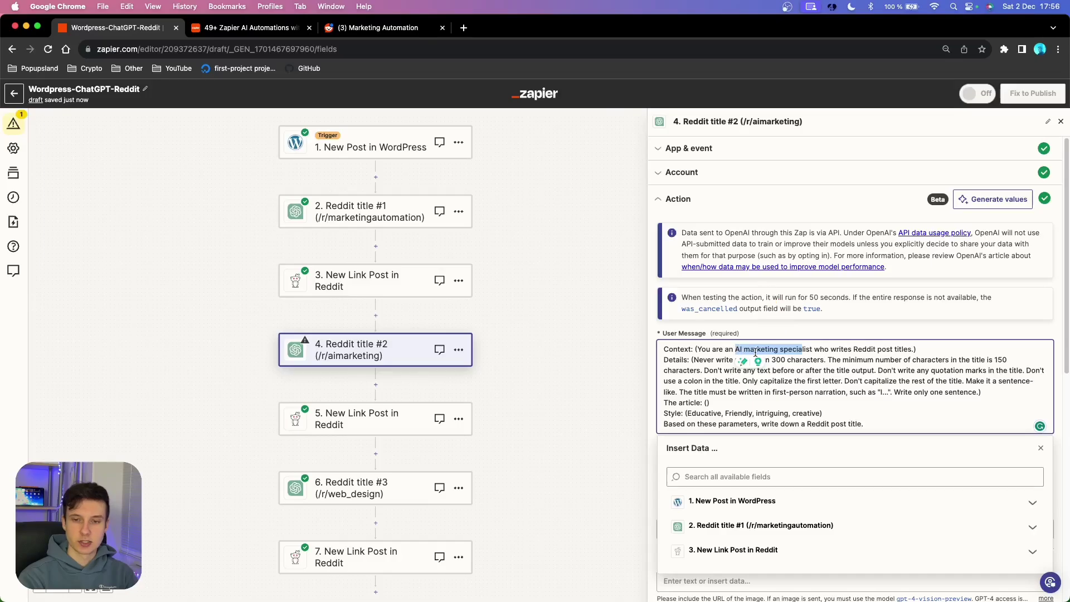
pyautogui.click(807, 354)
pyautogui.click(778, 501)
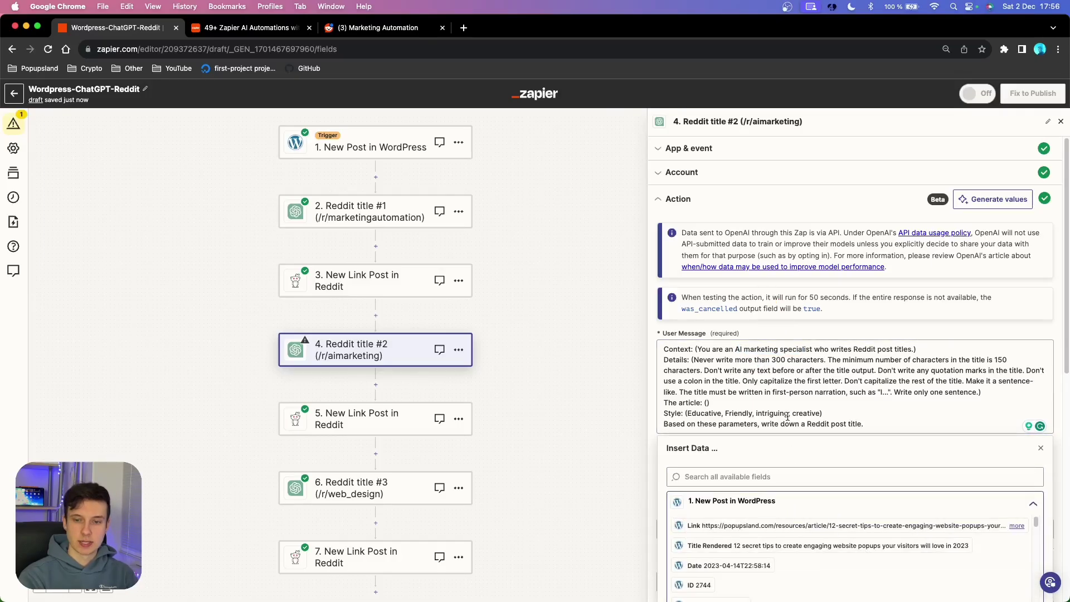
pyautogui.scroll(-10, 787, 416)
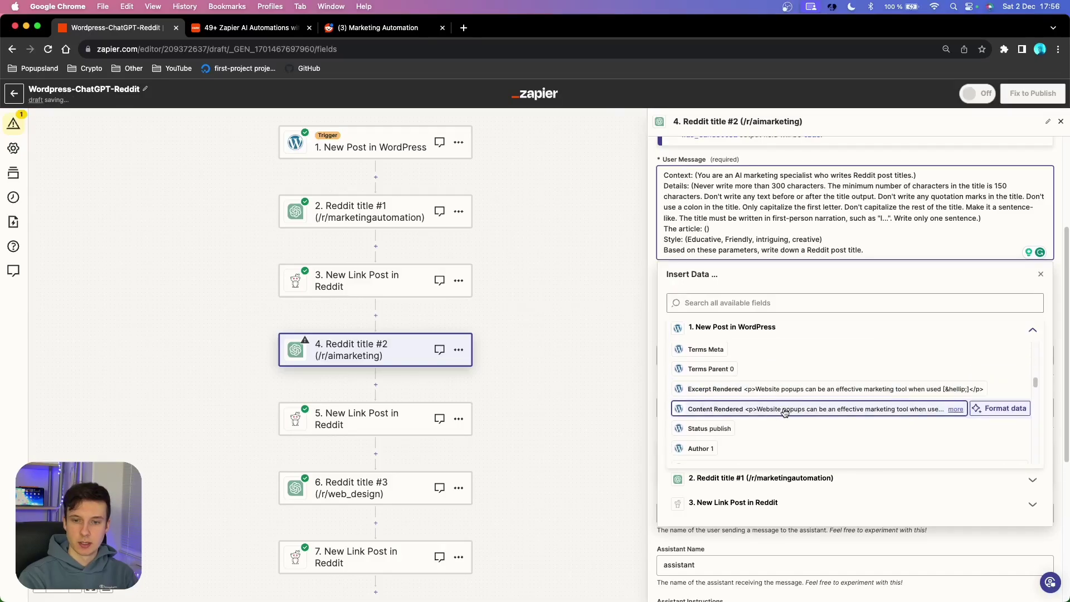
pyautogui.scroll(-1, 780, 409)
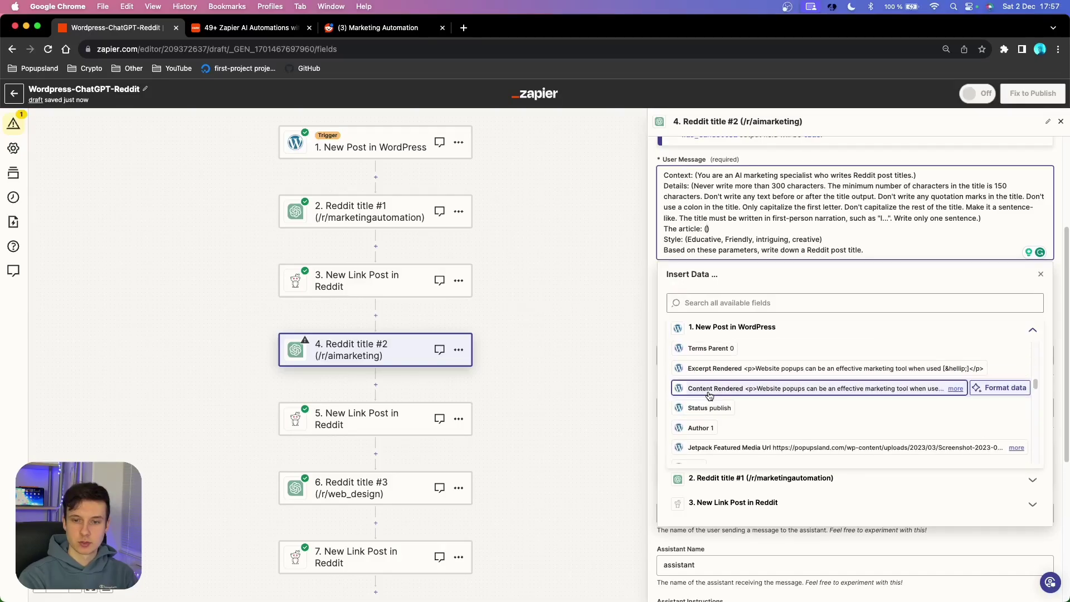
pyautogui.click(762, 392)
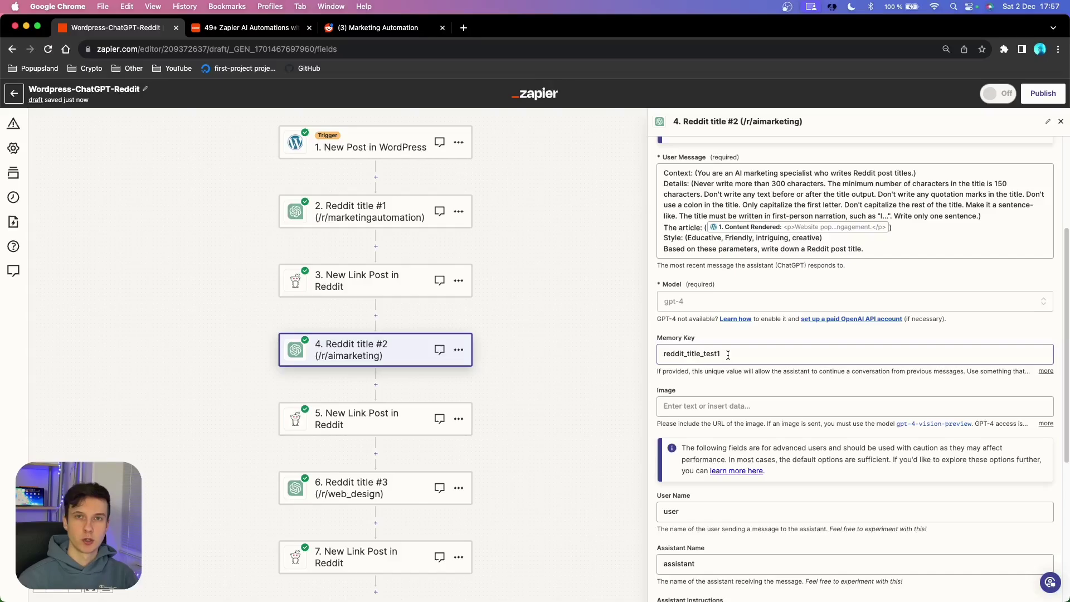
# Check the second ChatGPT step's prompt, Memory Key and advanced fields, then continue and retest the step.
pyautogui.scroll(2, 728, 355)
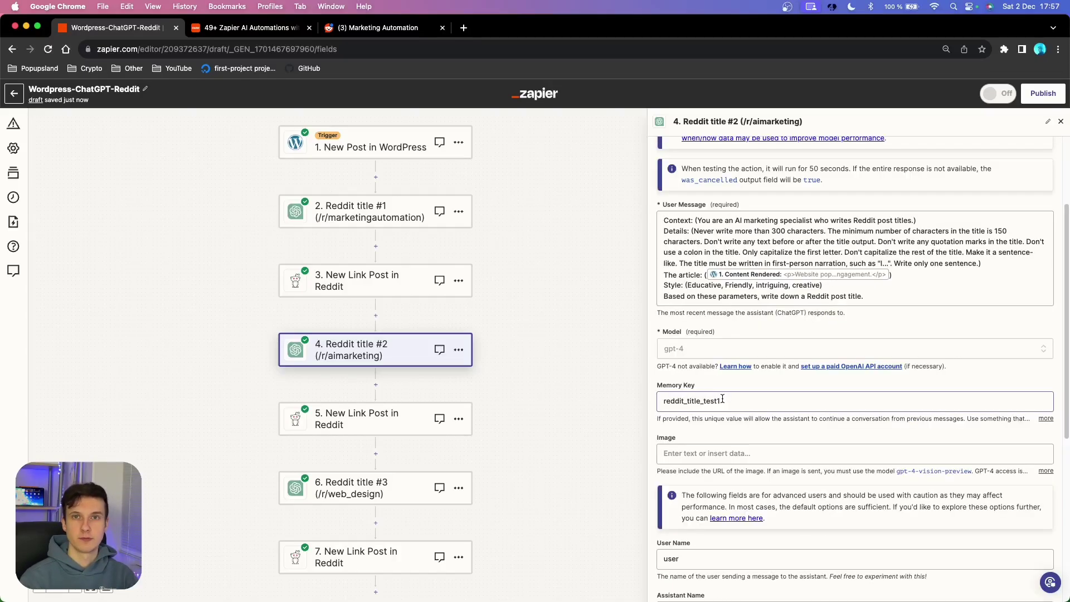
pyautogui.scroll(-6, 722, 399)
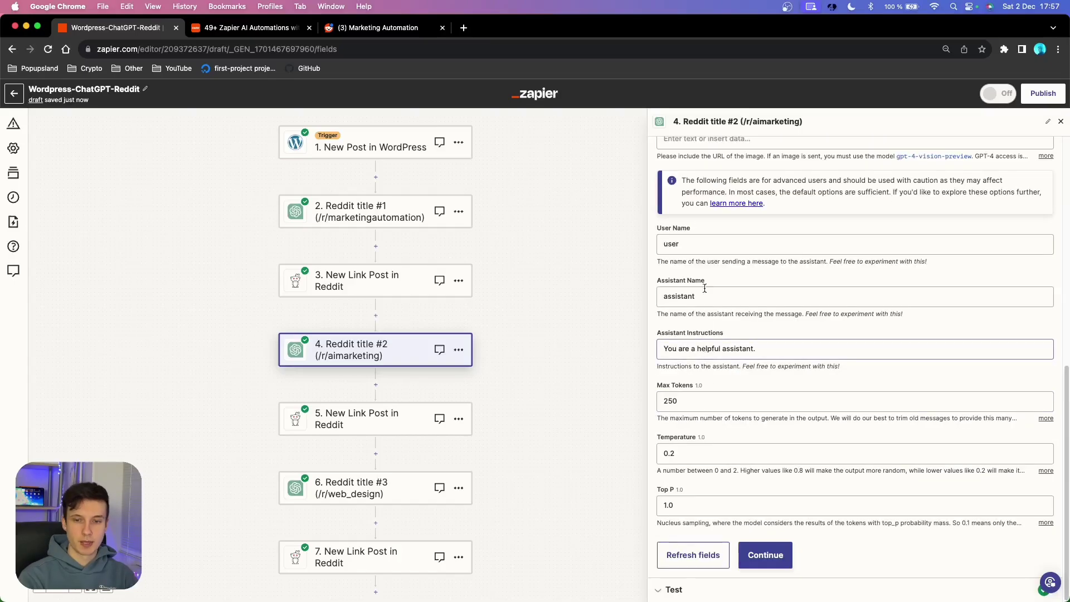
pyautogui.click(694, 451)
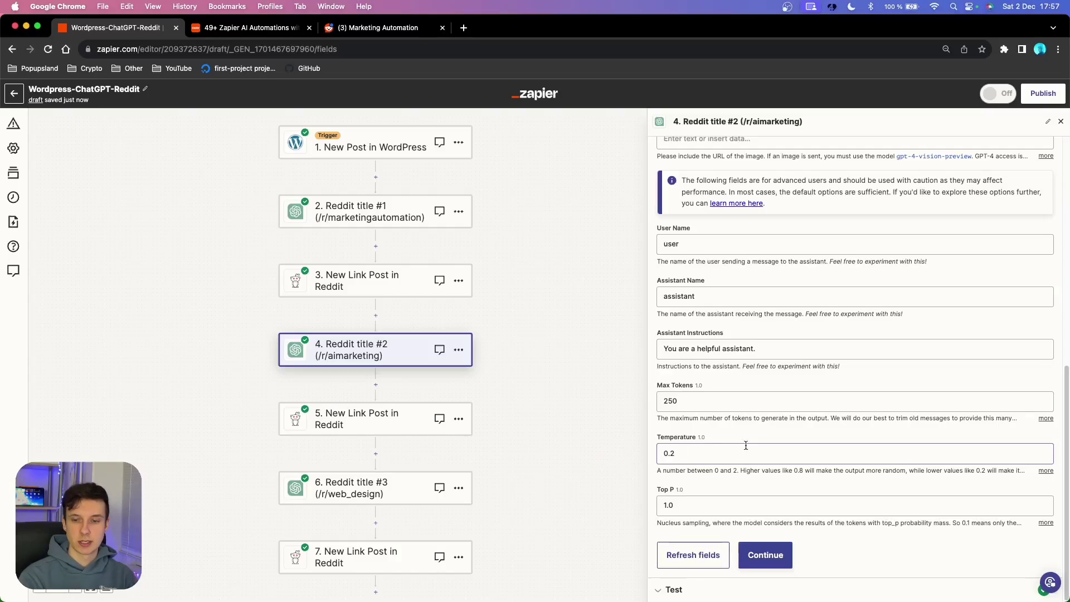
pyautogui.click(765, 555)
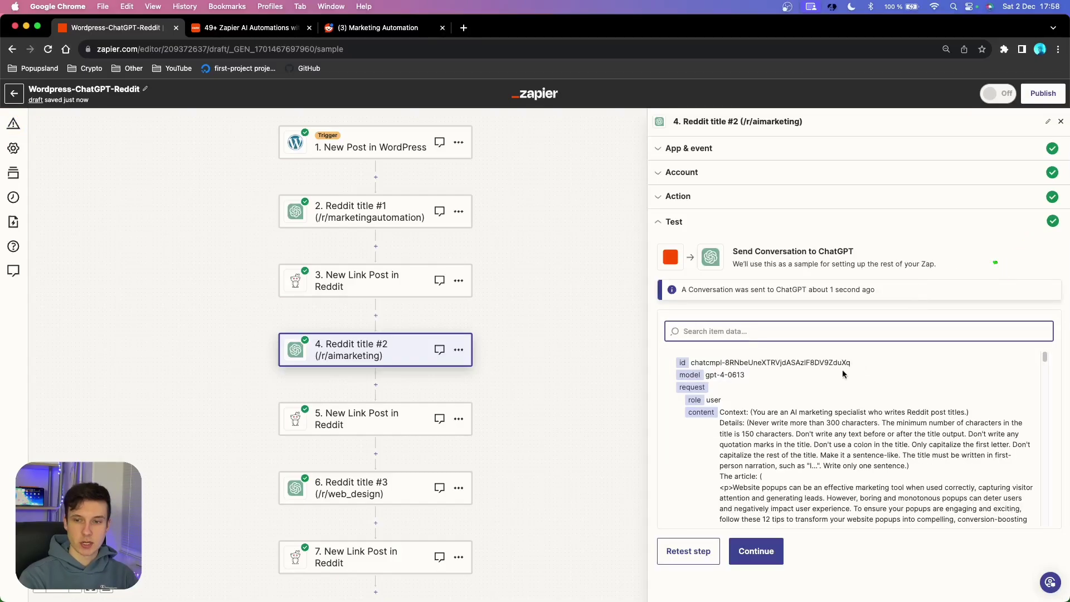
# Find and read the Reddit title in the response content of the second ChatGPT step's test data.
pyautogui.scroll(-10, 727, 409)
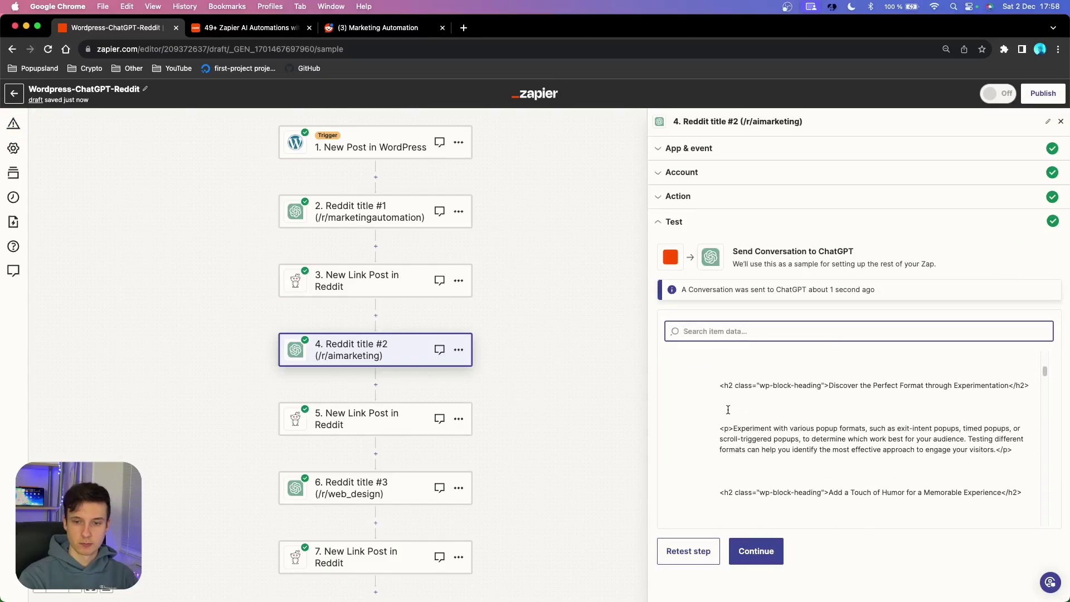
pyautogui.scroll(-10, 727, 410)
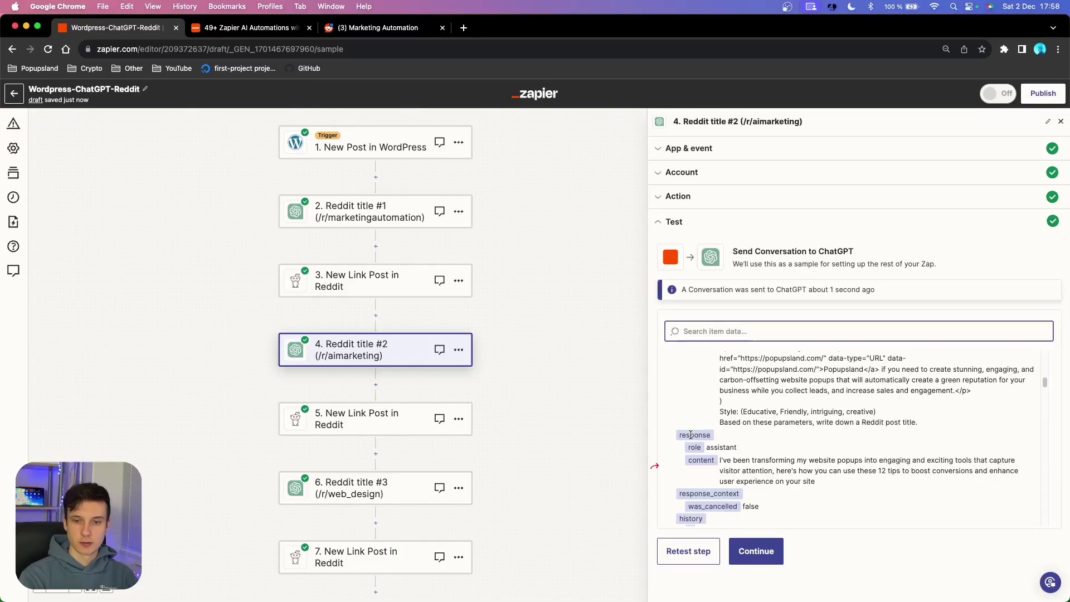
pyautogui.tripleClick(720, 459)
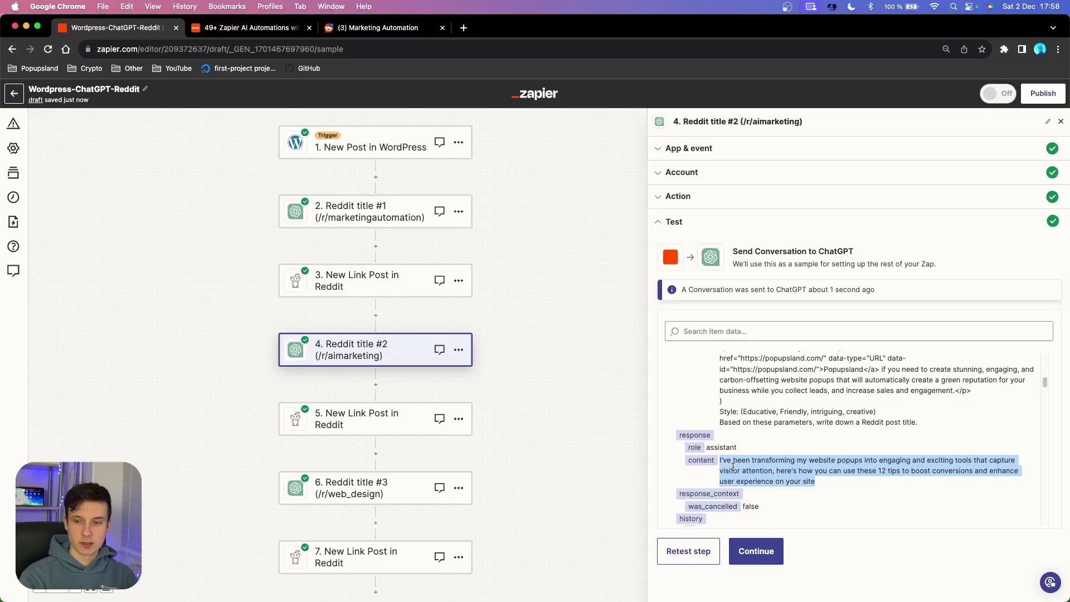
pyautogui.click(826, 474)
pyautogui.scroll(-1, 826, 474)
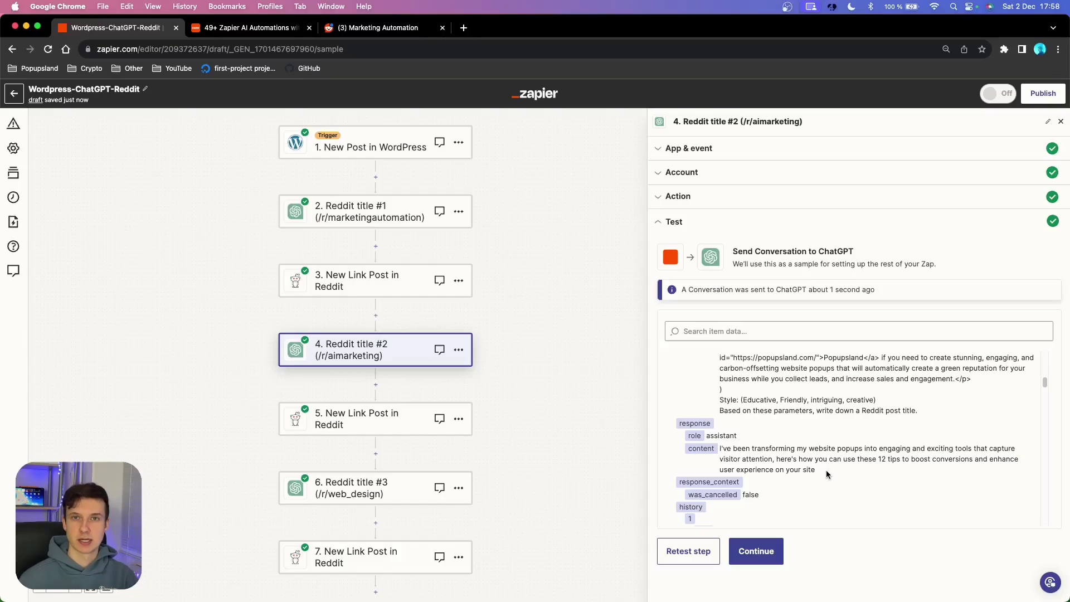
pyautogui.scroll(-1, 822, 468)
# Continue to the second Reddit step, set its event to New Link Post and proceed with the connected Reddit account.
pyautogui.click(777, 554)
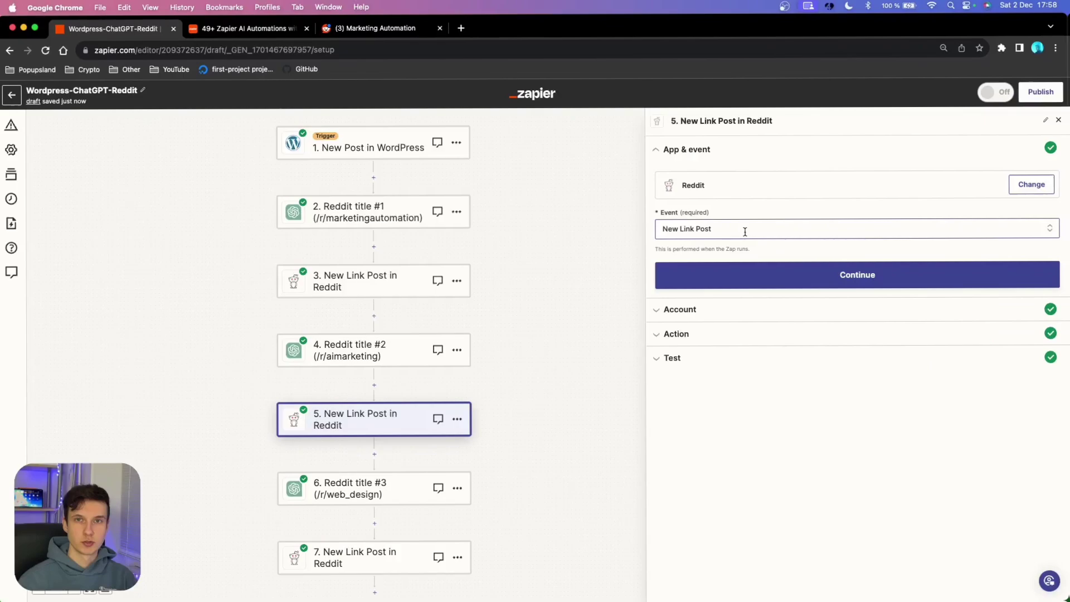
pyautogui.click(746, 233)
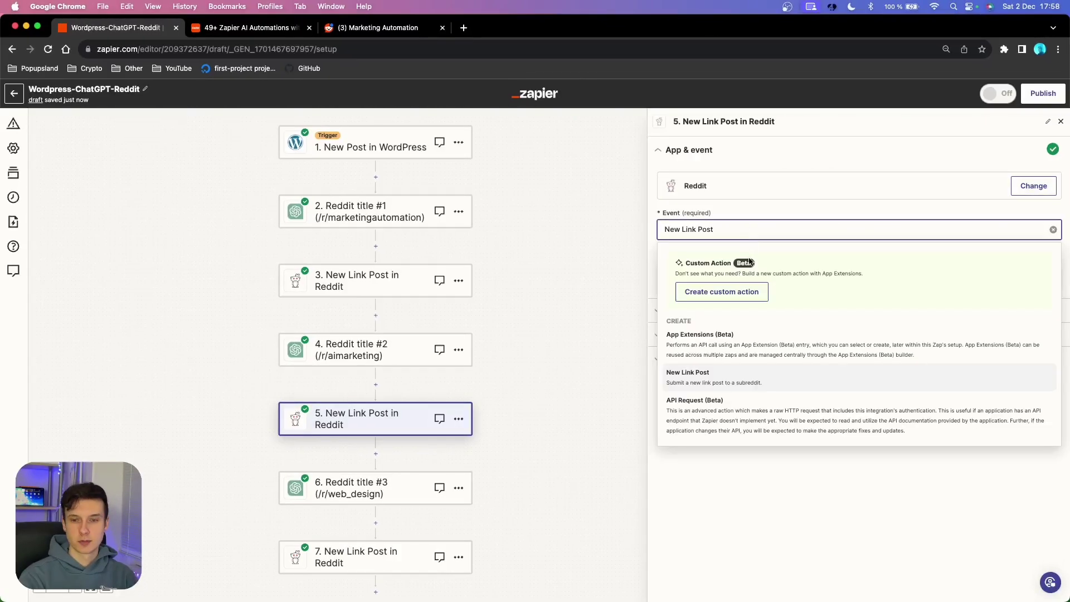
pyautogui.click(712, 381)
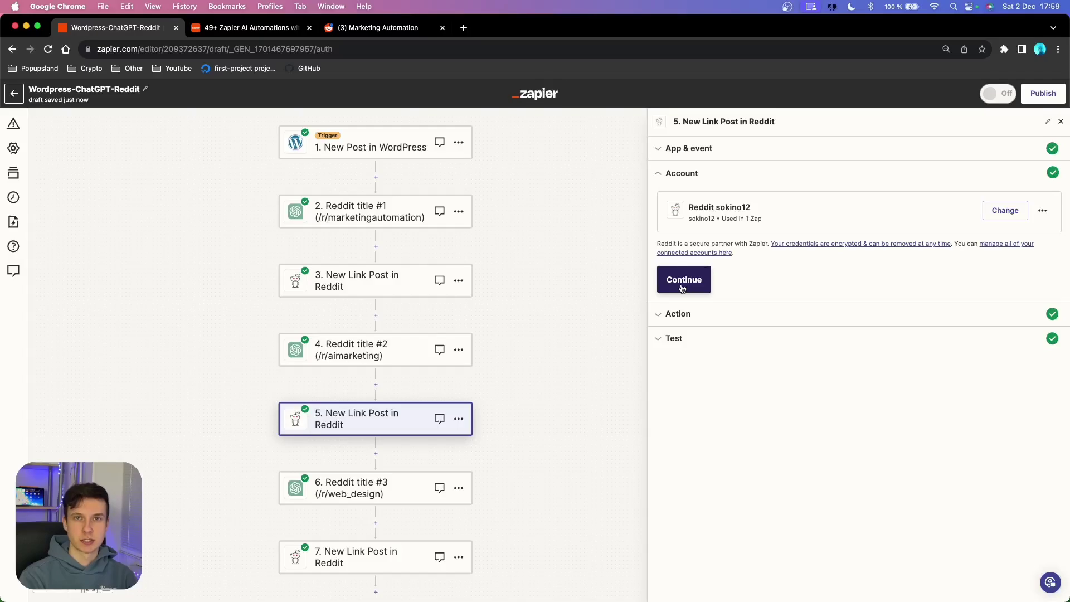
pyautogui.click(683, 280)
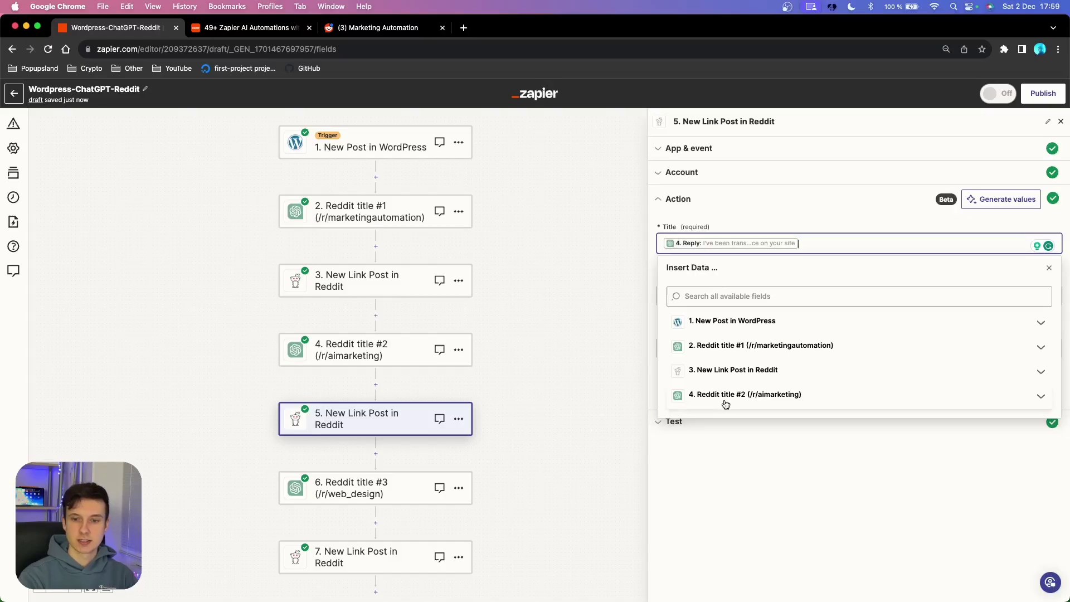
# Open the name of the first ChatGPT step, for /r/marketingautomation, for renaming.
pyautogui.click(458, 215)
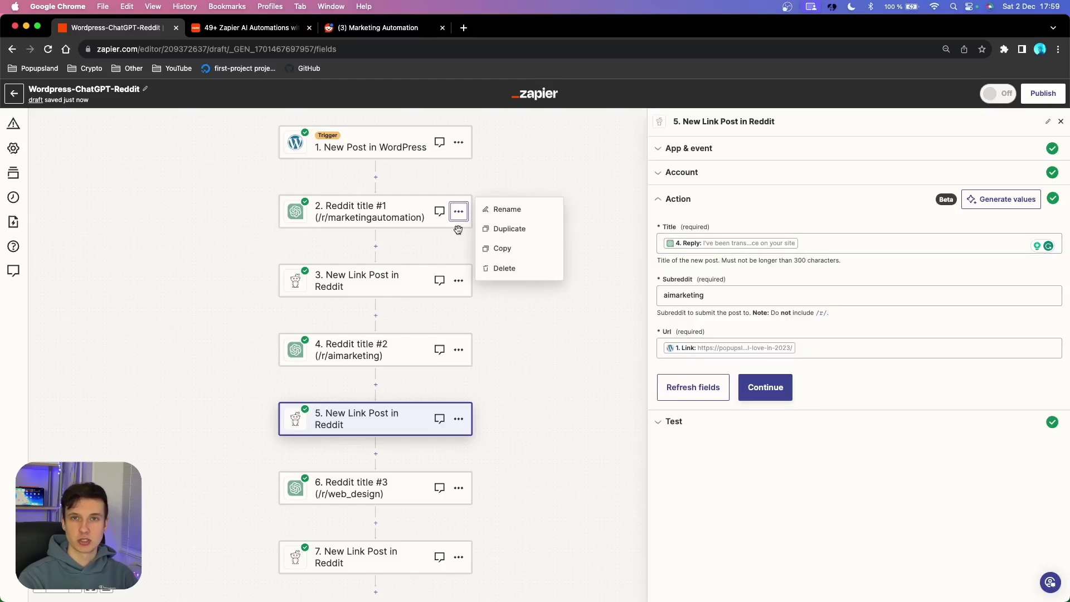
pyautogui.click(500, 216)
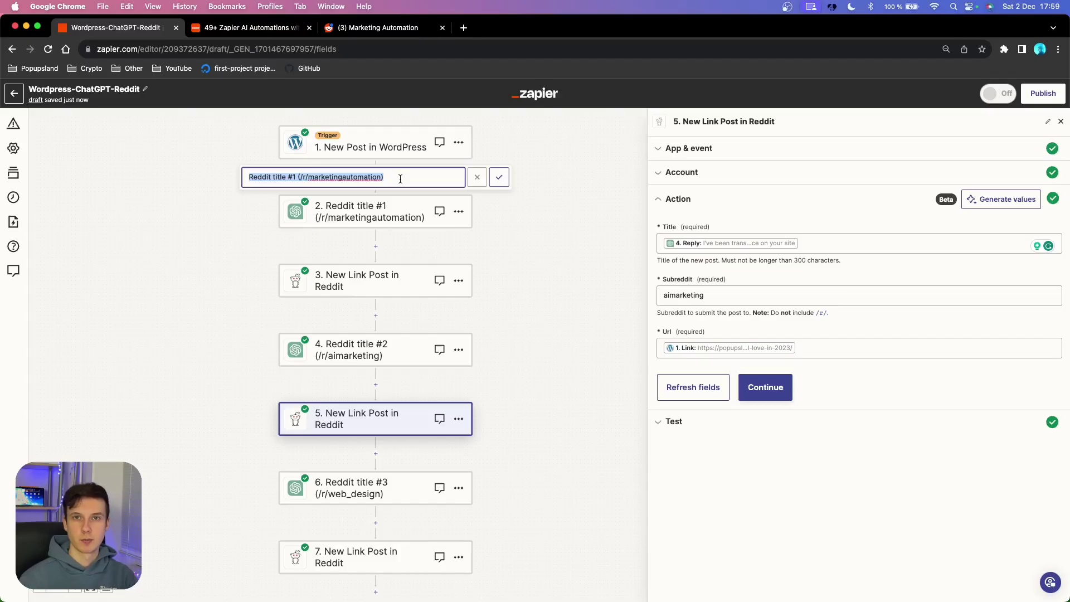
# Check the second Reddit step's Title against the Reply data of Reddit title #2 (/r/aimarketing), and check its Subreddit field.
pyautogui.click(836, 244)
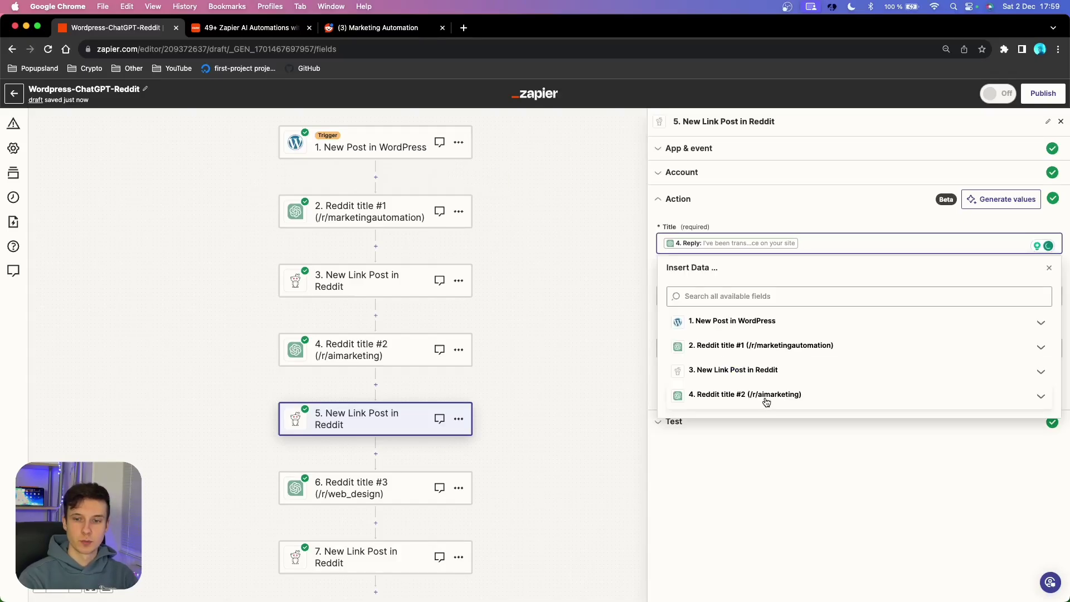
pyautogui.click(783, 401)
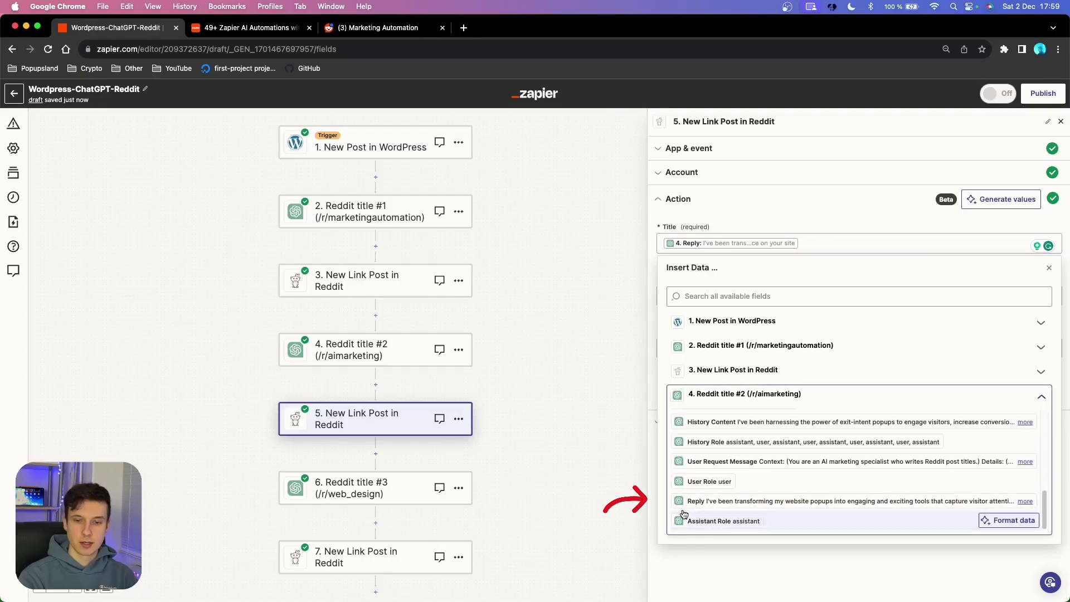
pyautogui.click(766, 220)
pyautogui.click(725, 294)
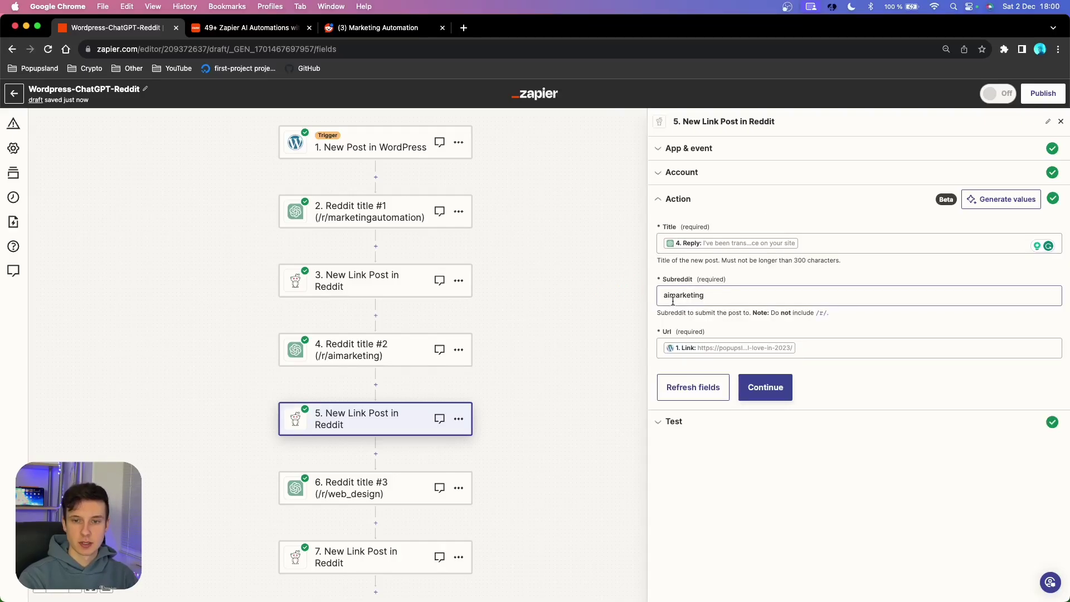
# Check the WordPress trigger's Link for the second Reddit step's Url field, then continue and retest the step.
pyautogui.click(818, 346)
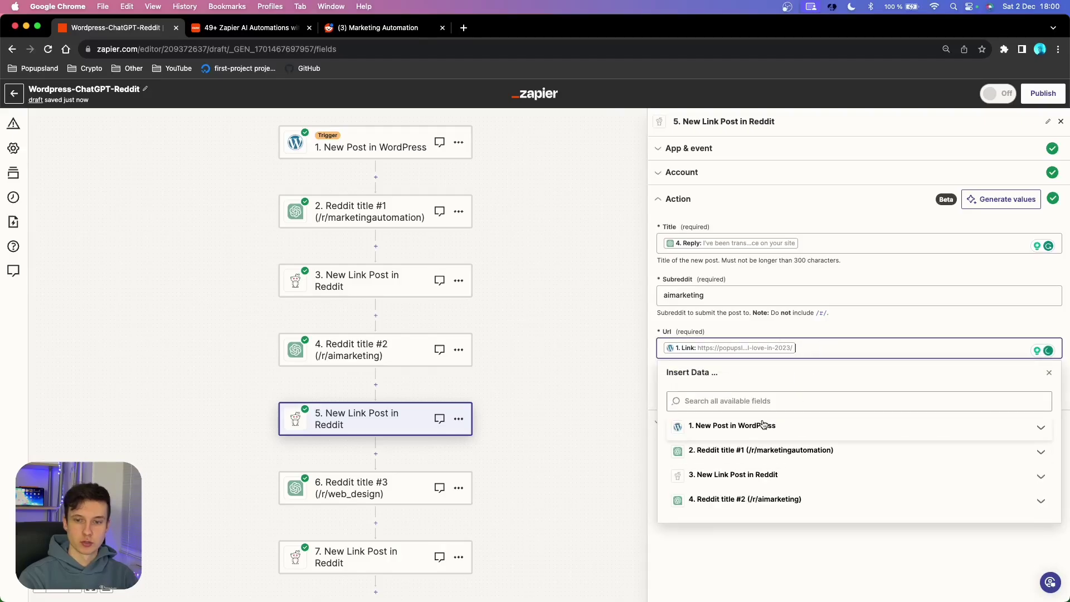
pyautogui.click(767, 427)
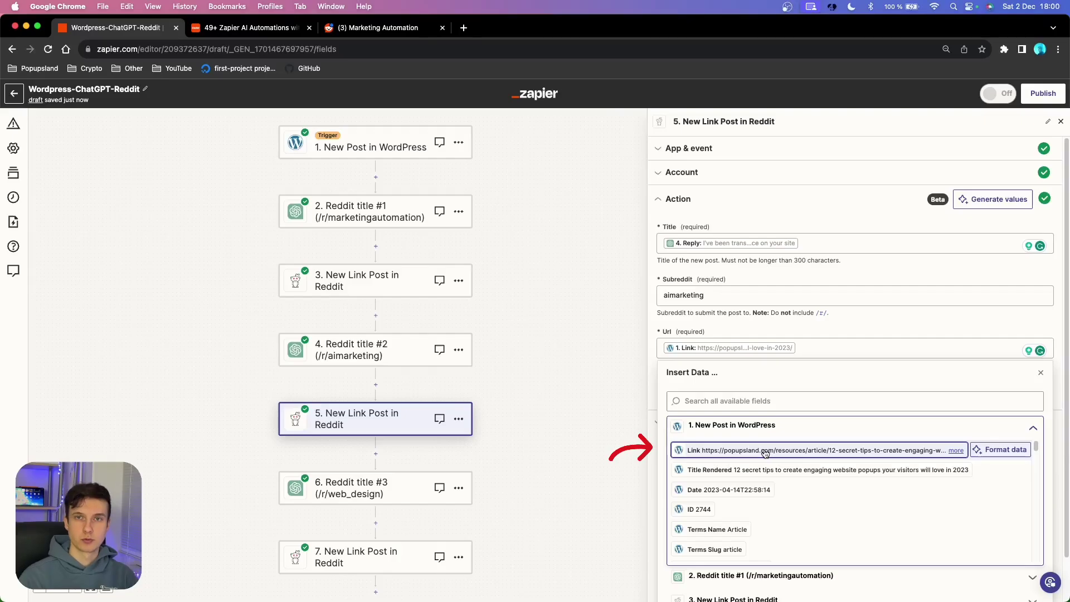
pyautogui.click(765, 453)
pyautogui.click(781, 393)
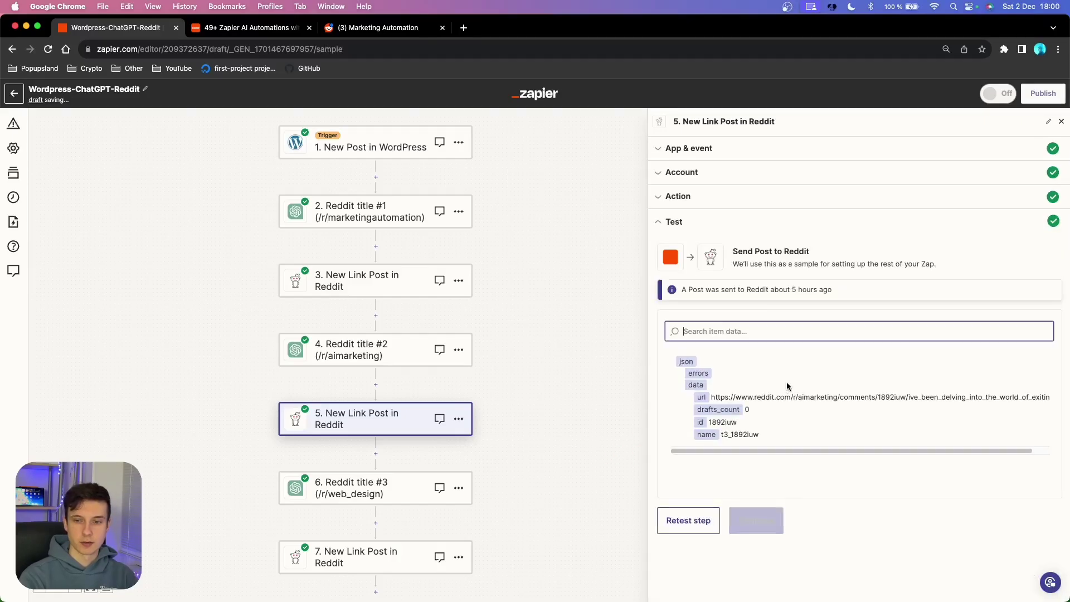
pyautogui.click(691, 522)
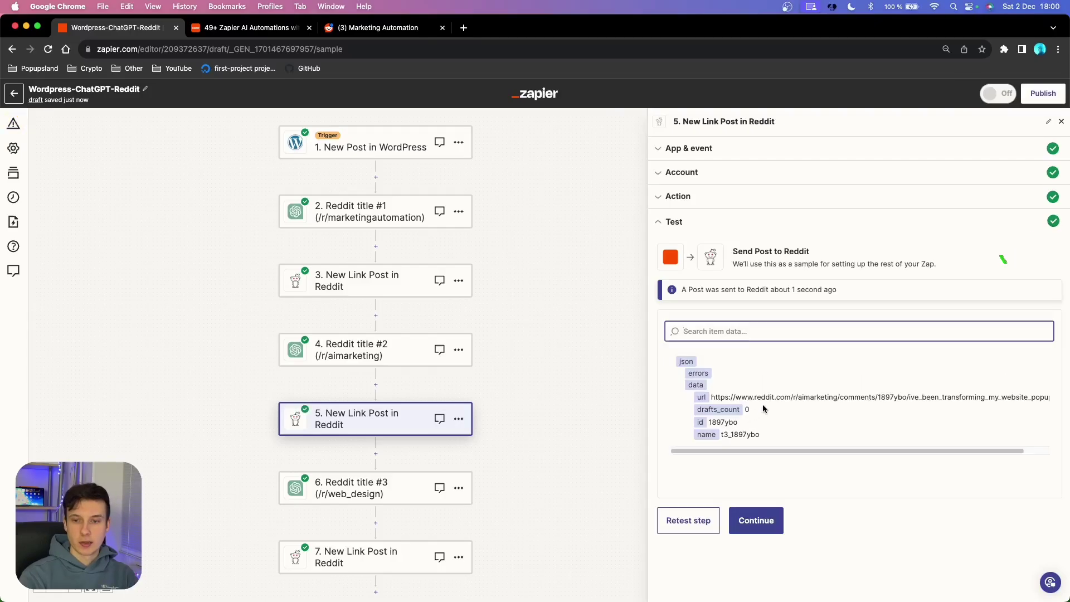
# Switch to Reddit and look at the submitted link post in the r/aimarketing subreddit.
pyautogui.press('super+3')
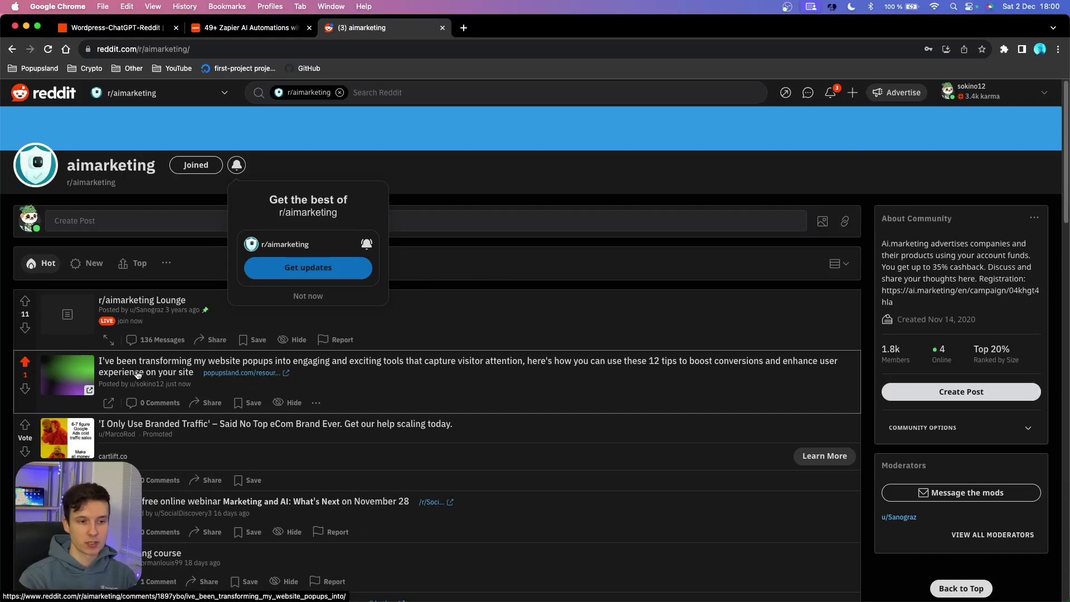
pyautogui.doubleClick(144, 165)
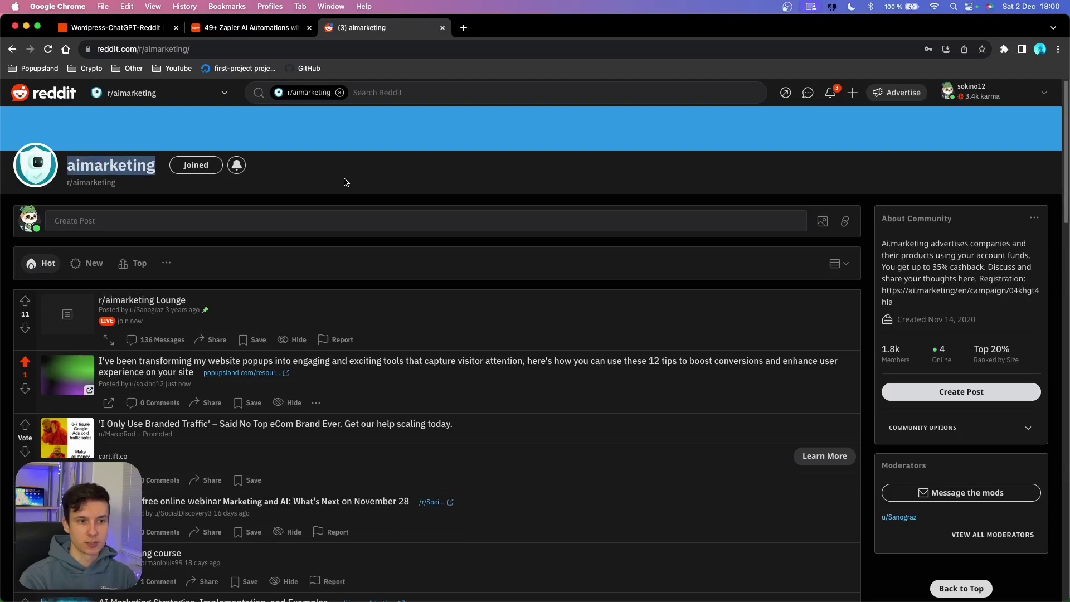
pyautogui.click(167, 372)
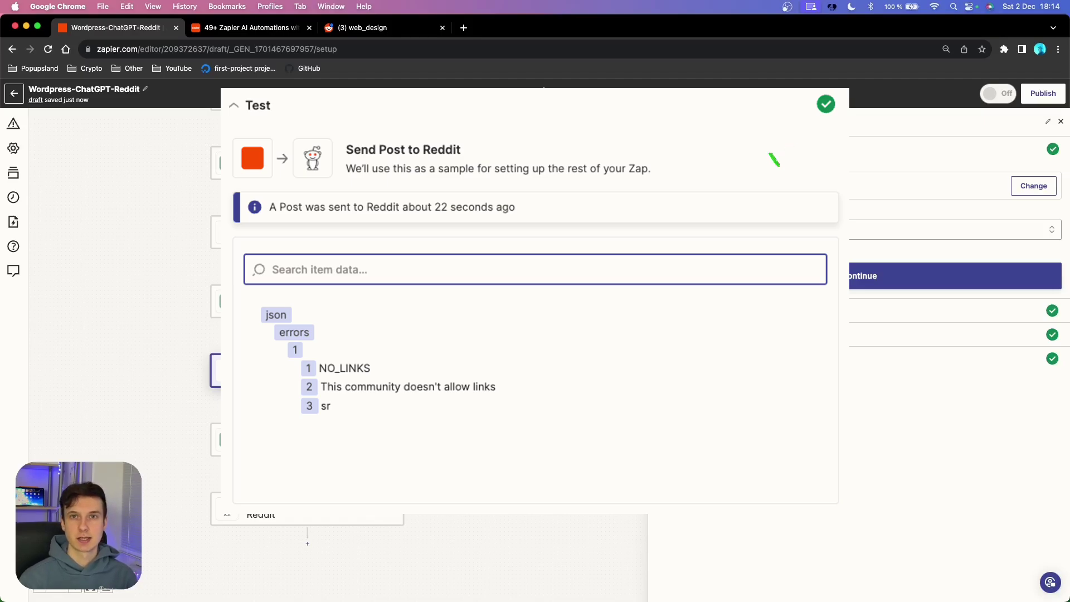
pyautogui.click(808, 275)
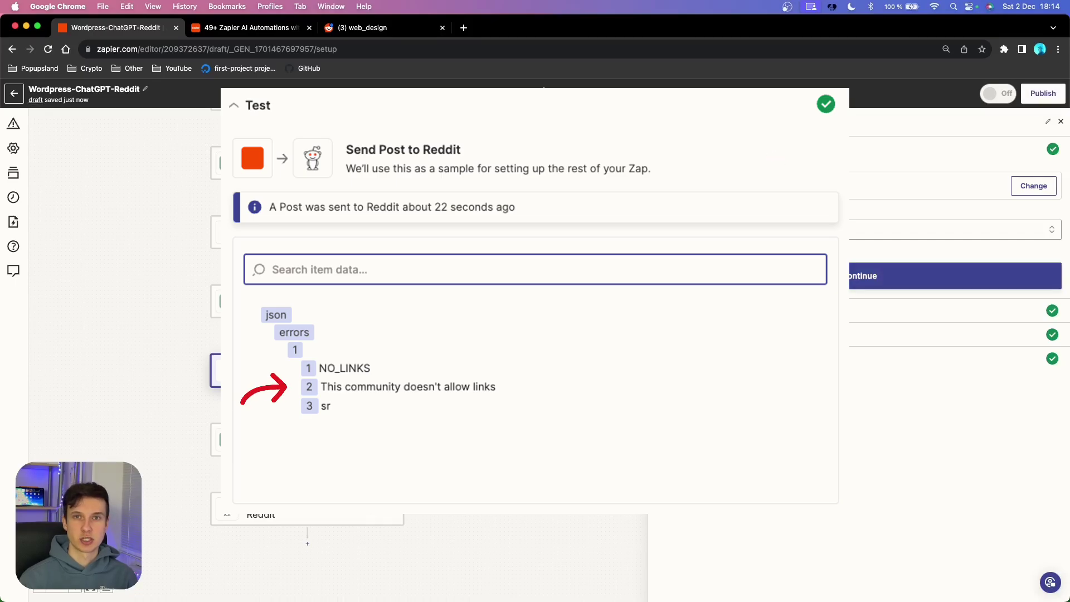